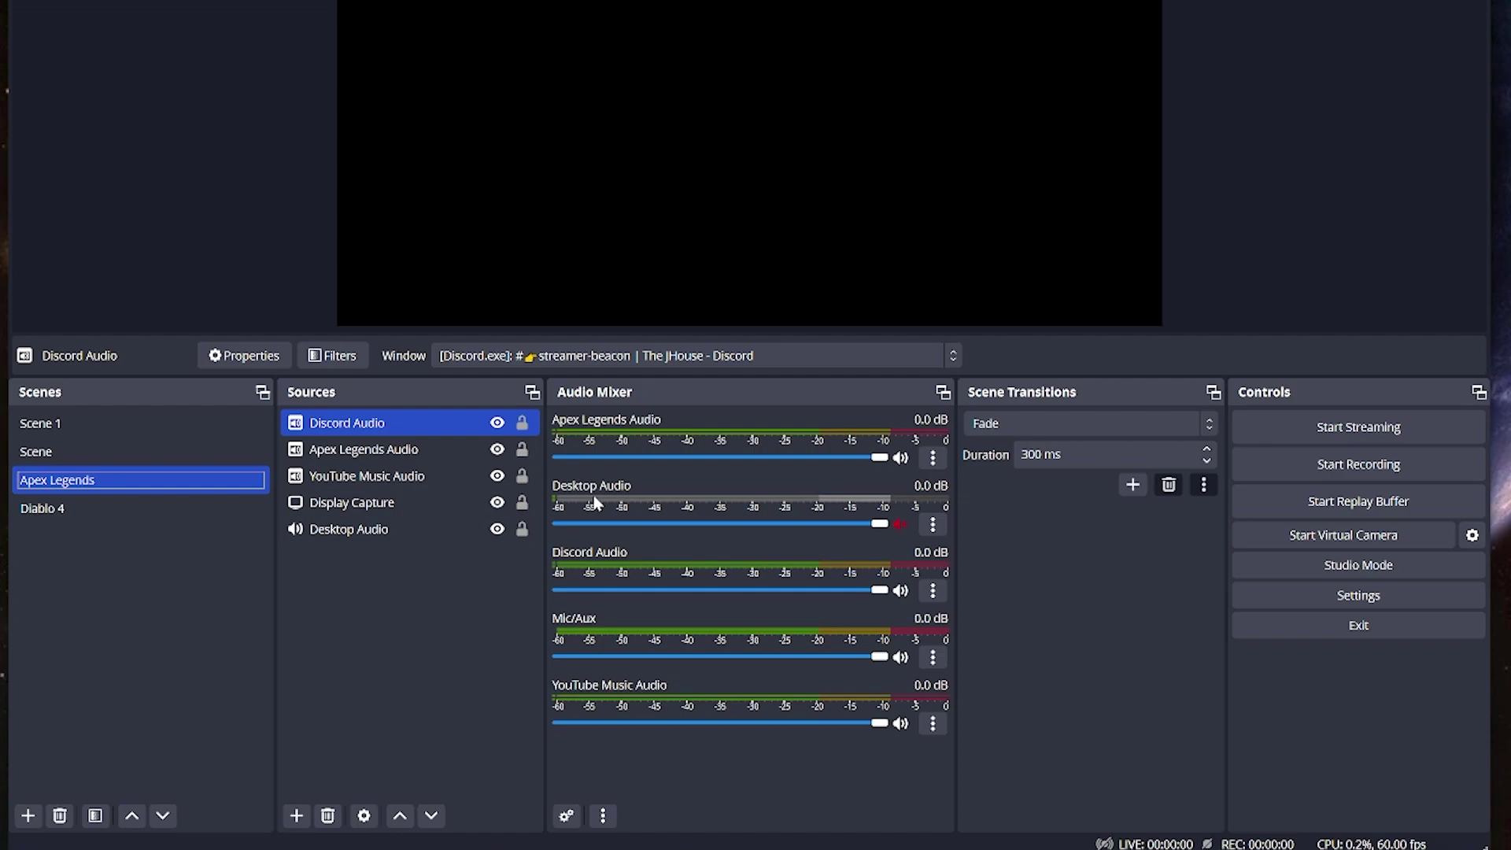
Open the Mic/Aux filters and inspect the Expander and the Limiter (-6.00 dB threshold, 60 ms release)
click(933, 660)
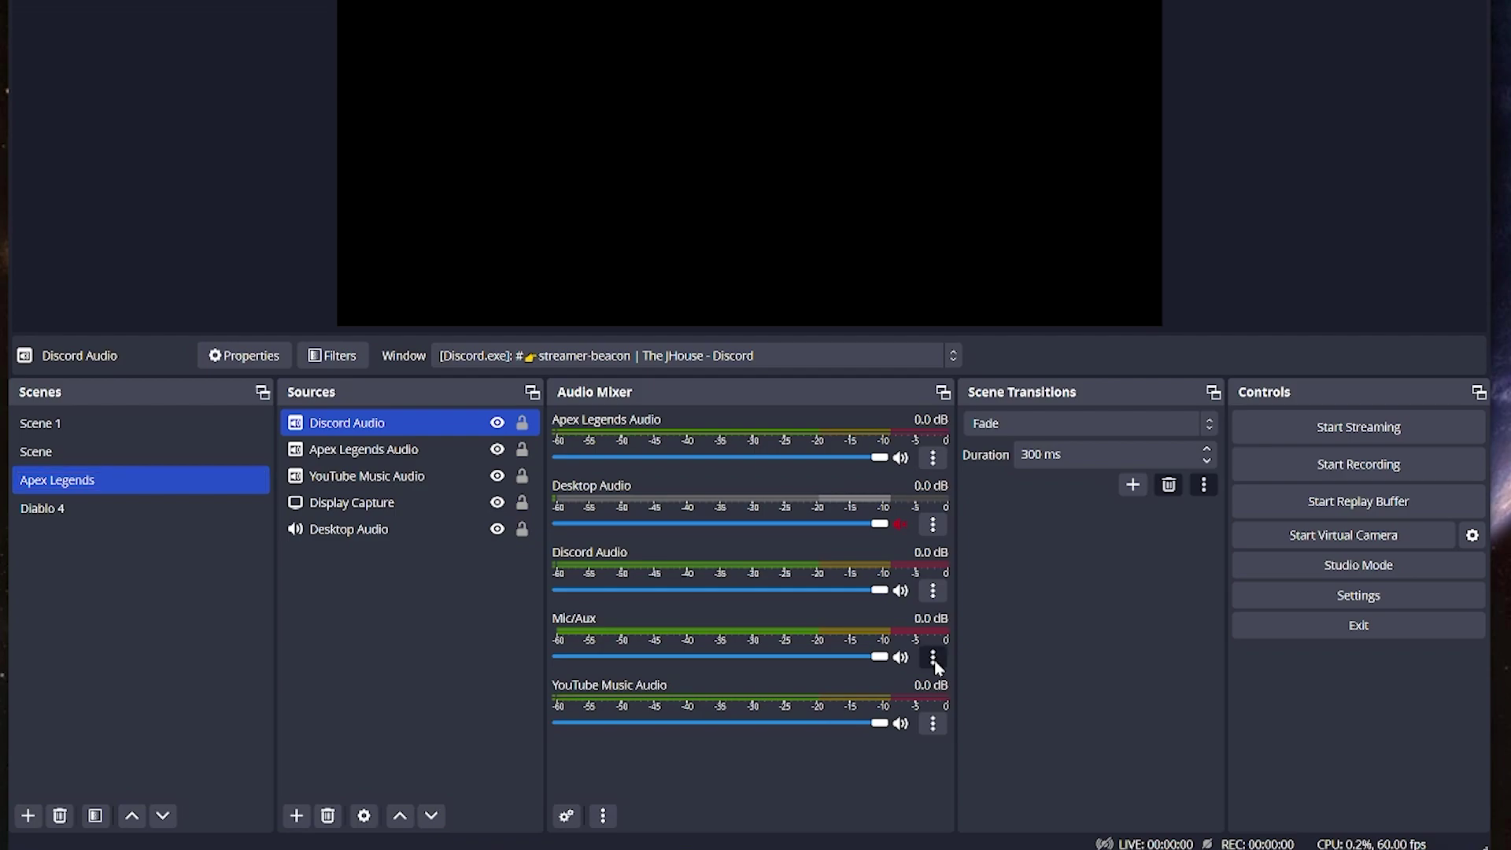
click(975, 844)
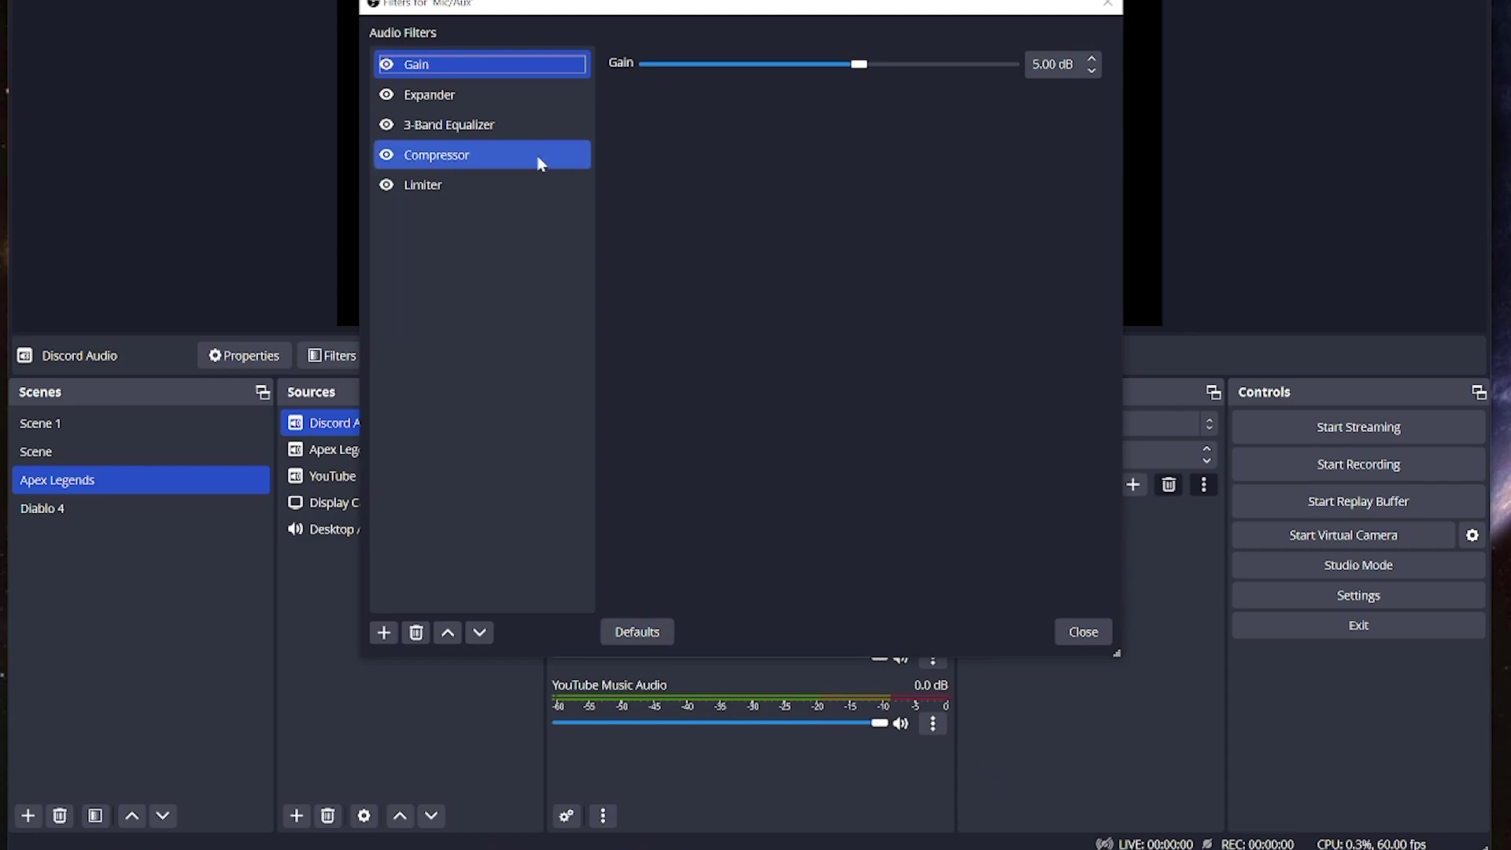
click(486, 106)
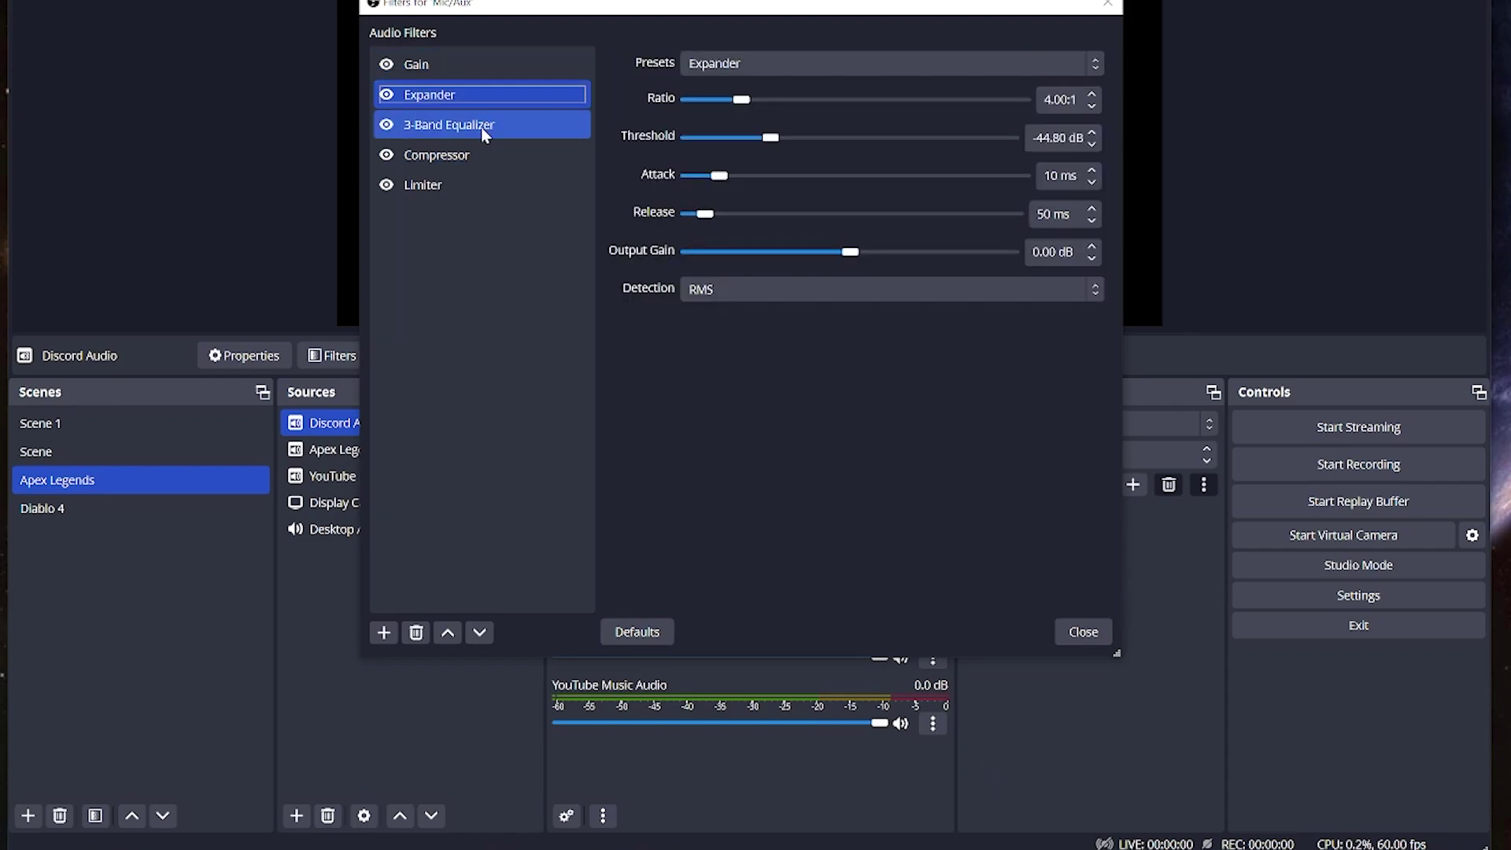
click(450, 189)
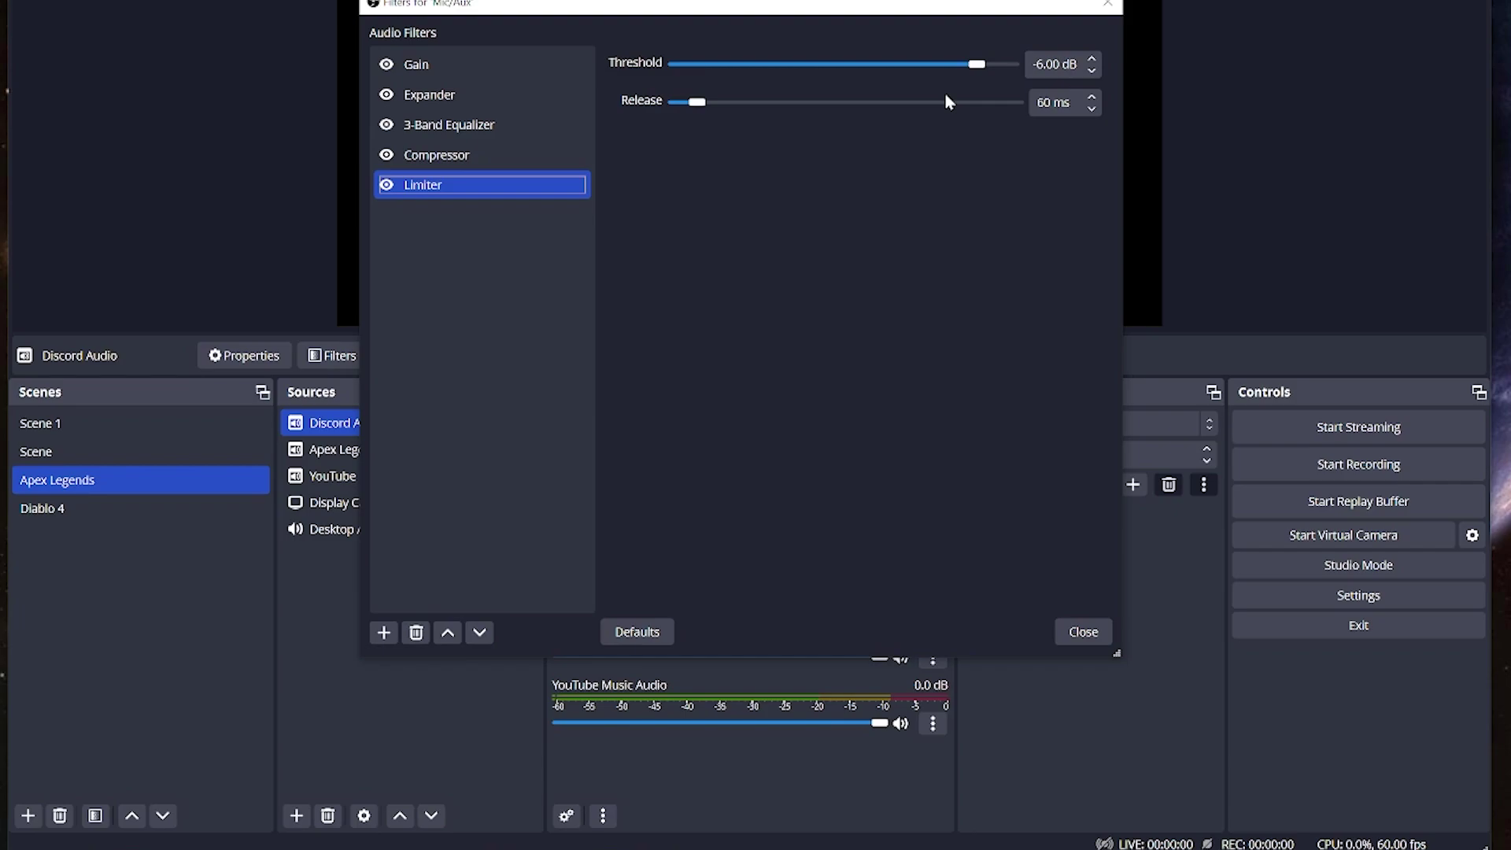
Add a Limiter filter to Apex Legends Audio and lower its threshold to -25 dB
click(1086, 631)
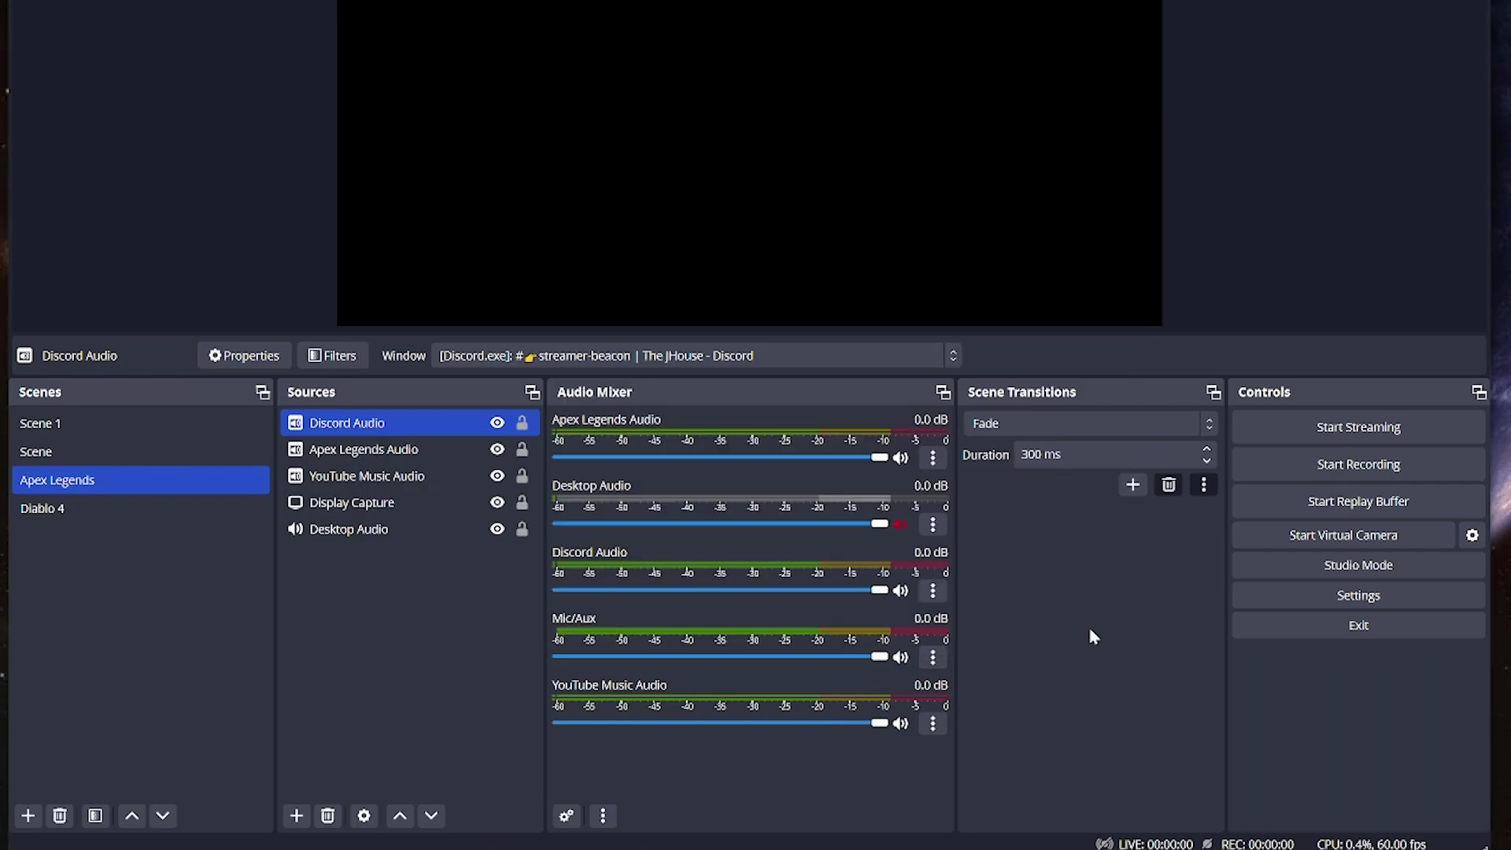
click(934, 458)
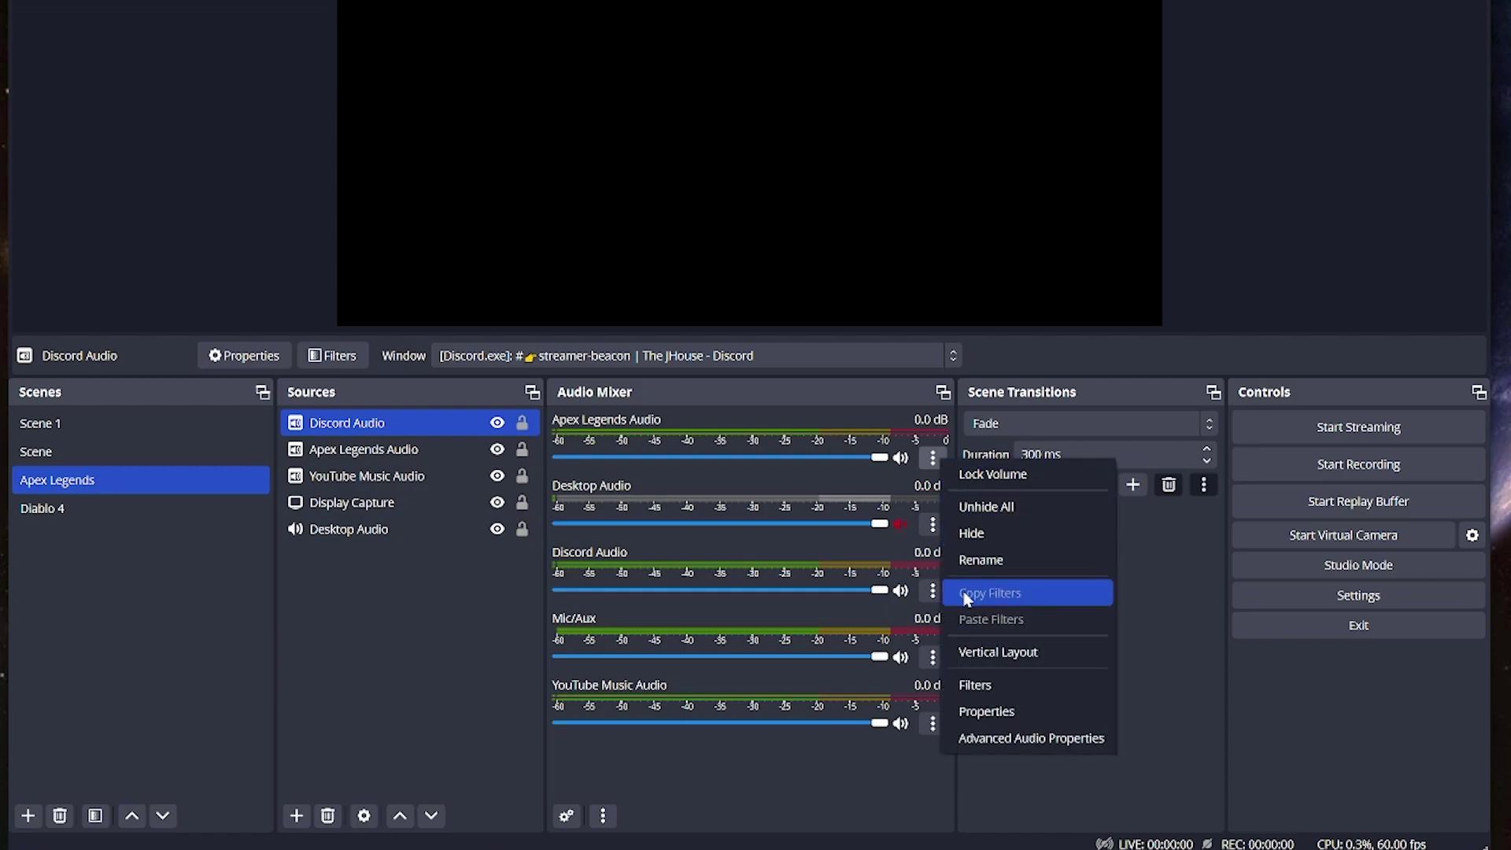
click(1180, 701)
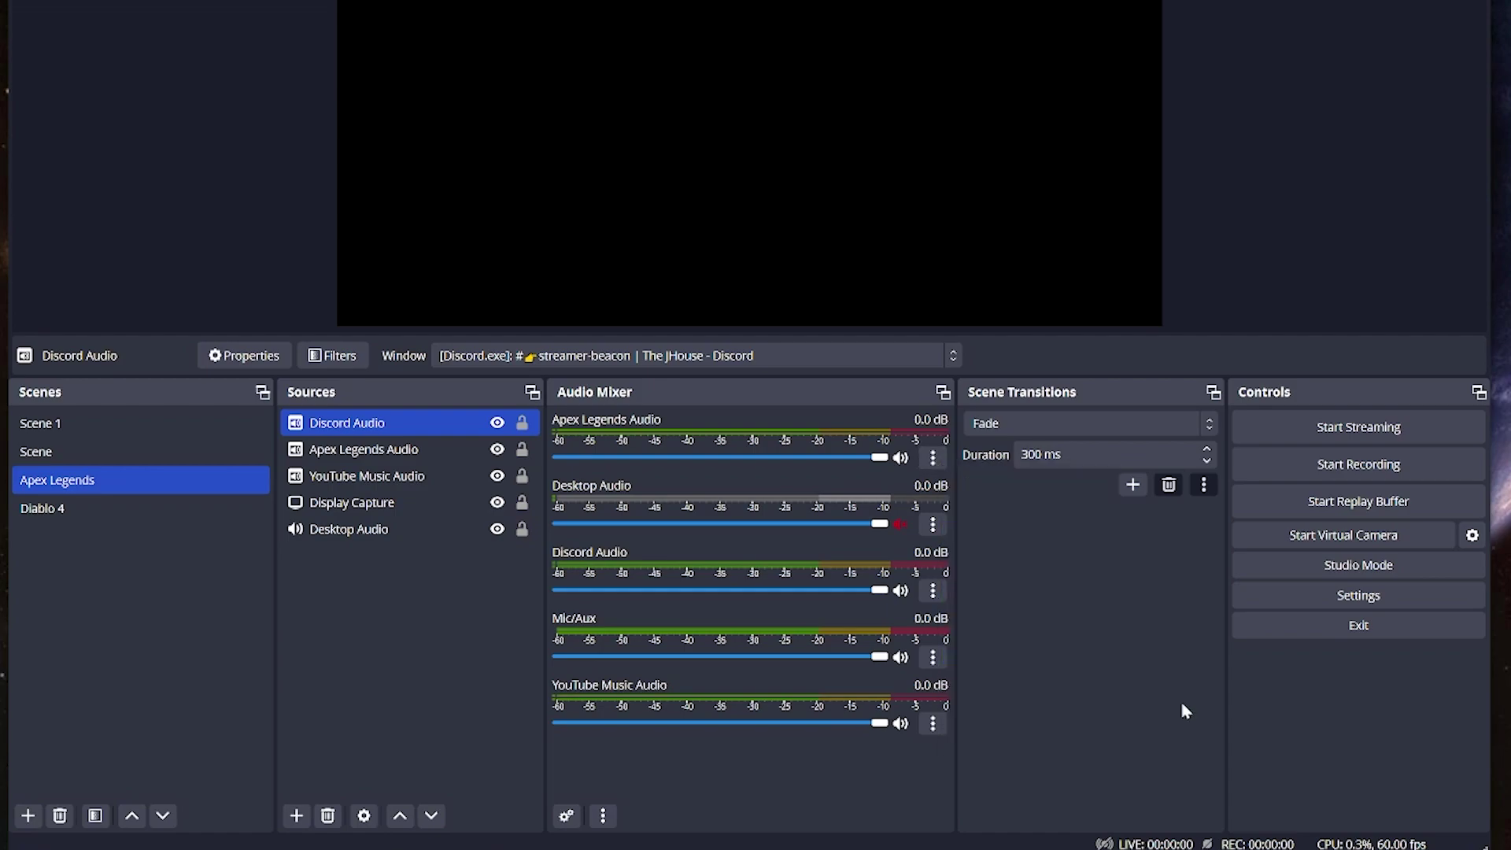
click(933, 458)
click(1004, 693)
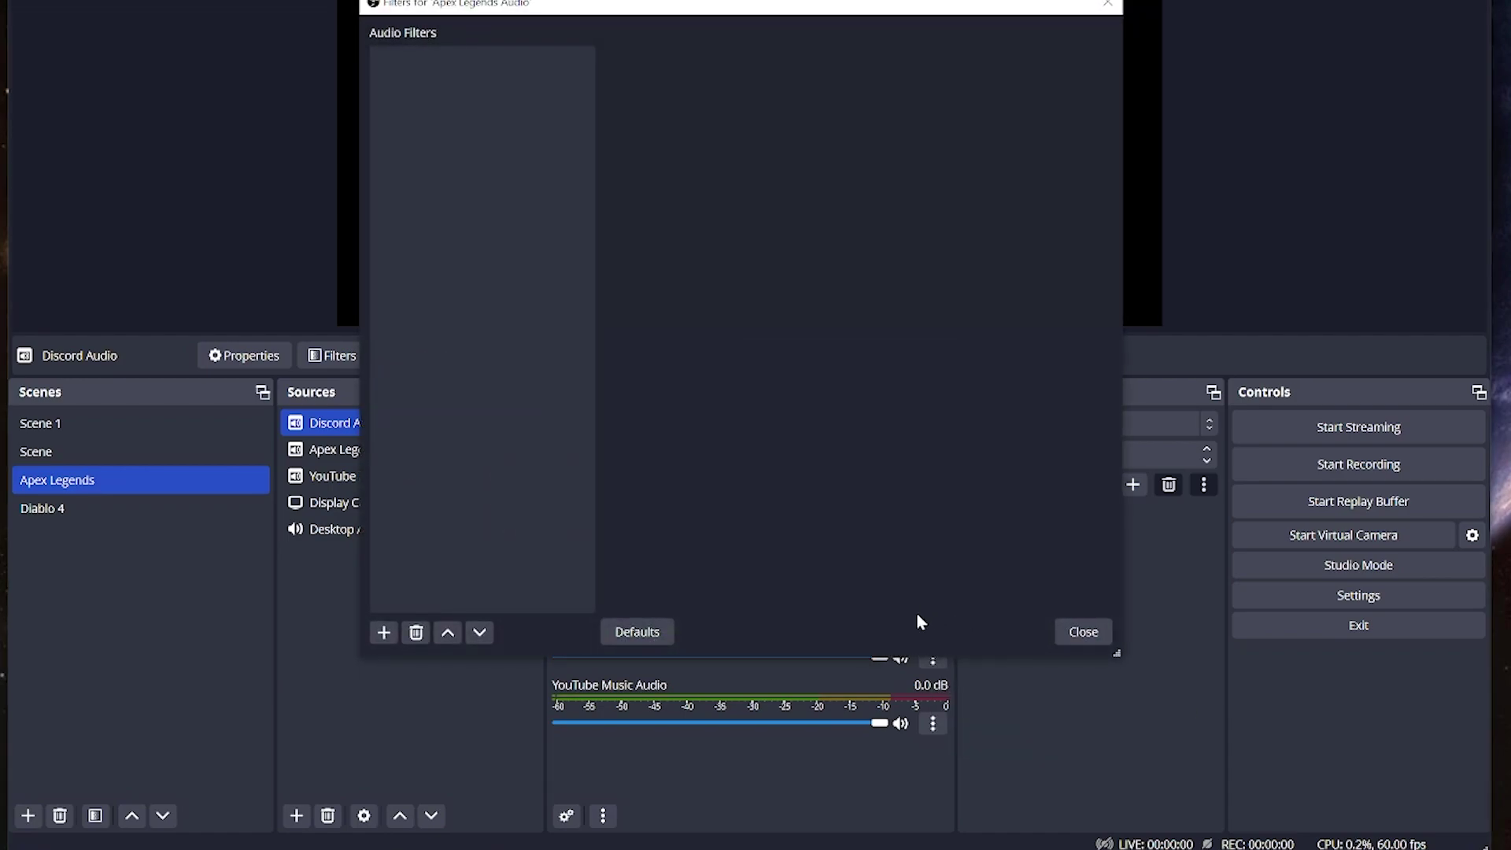
click(383, 632)
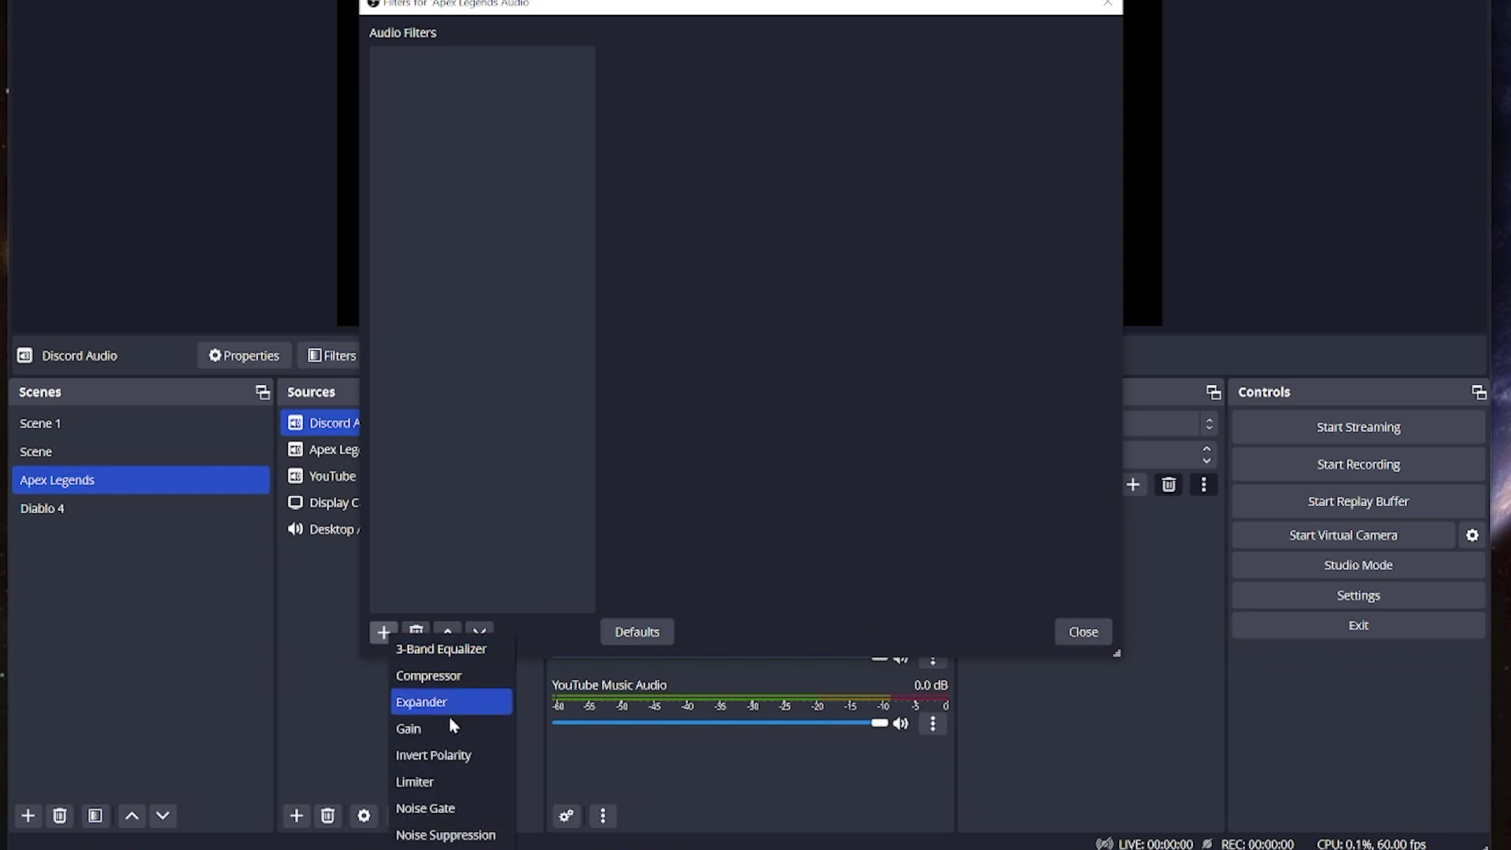
click(417, 782)
click(697, 355)
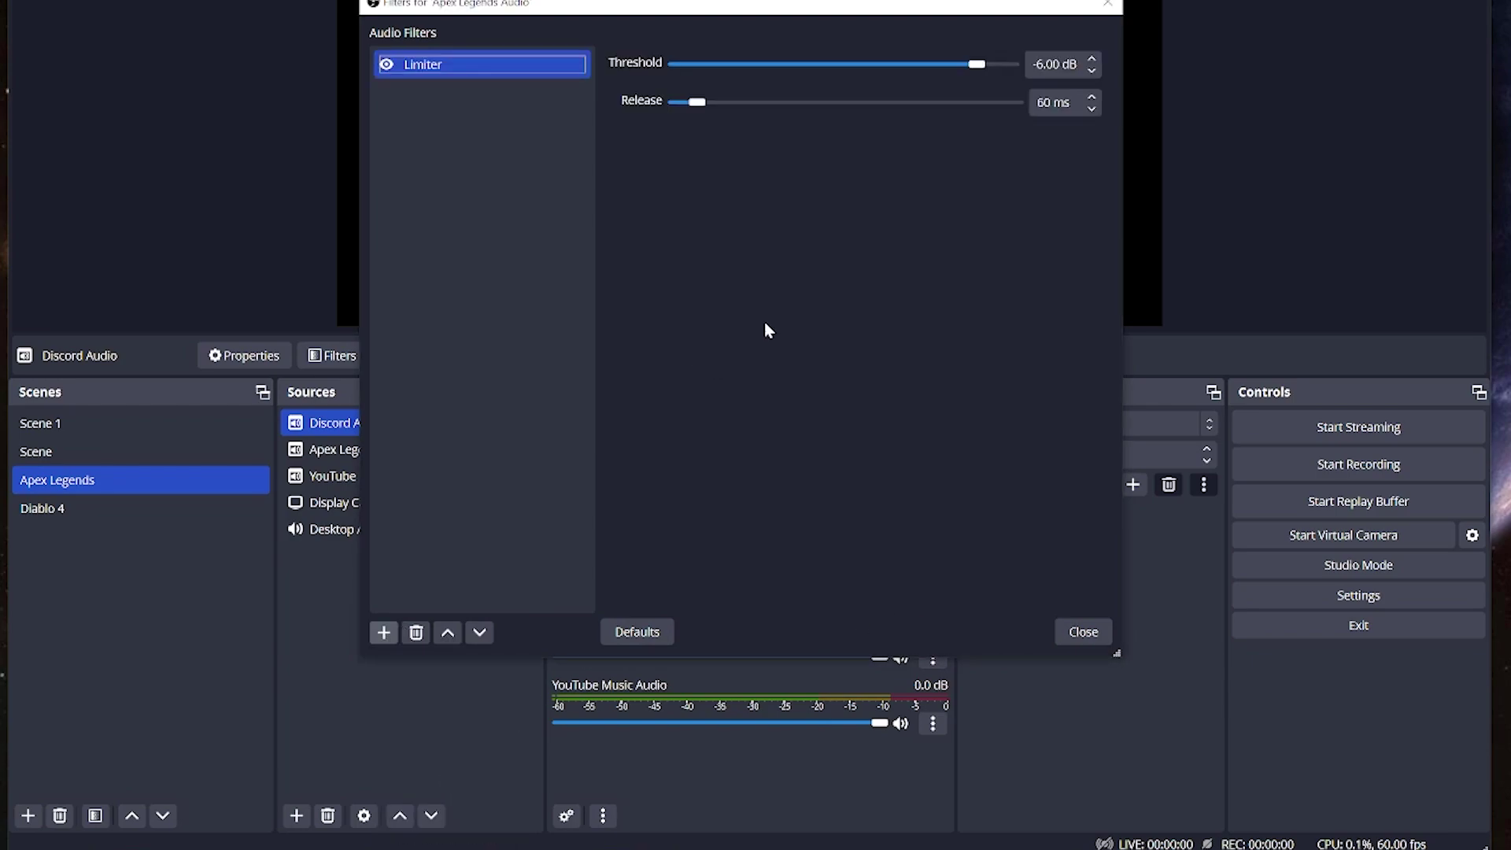
drag(975, 71, 872, 75)
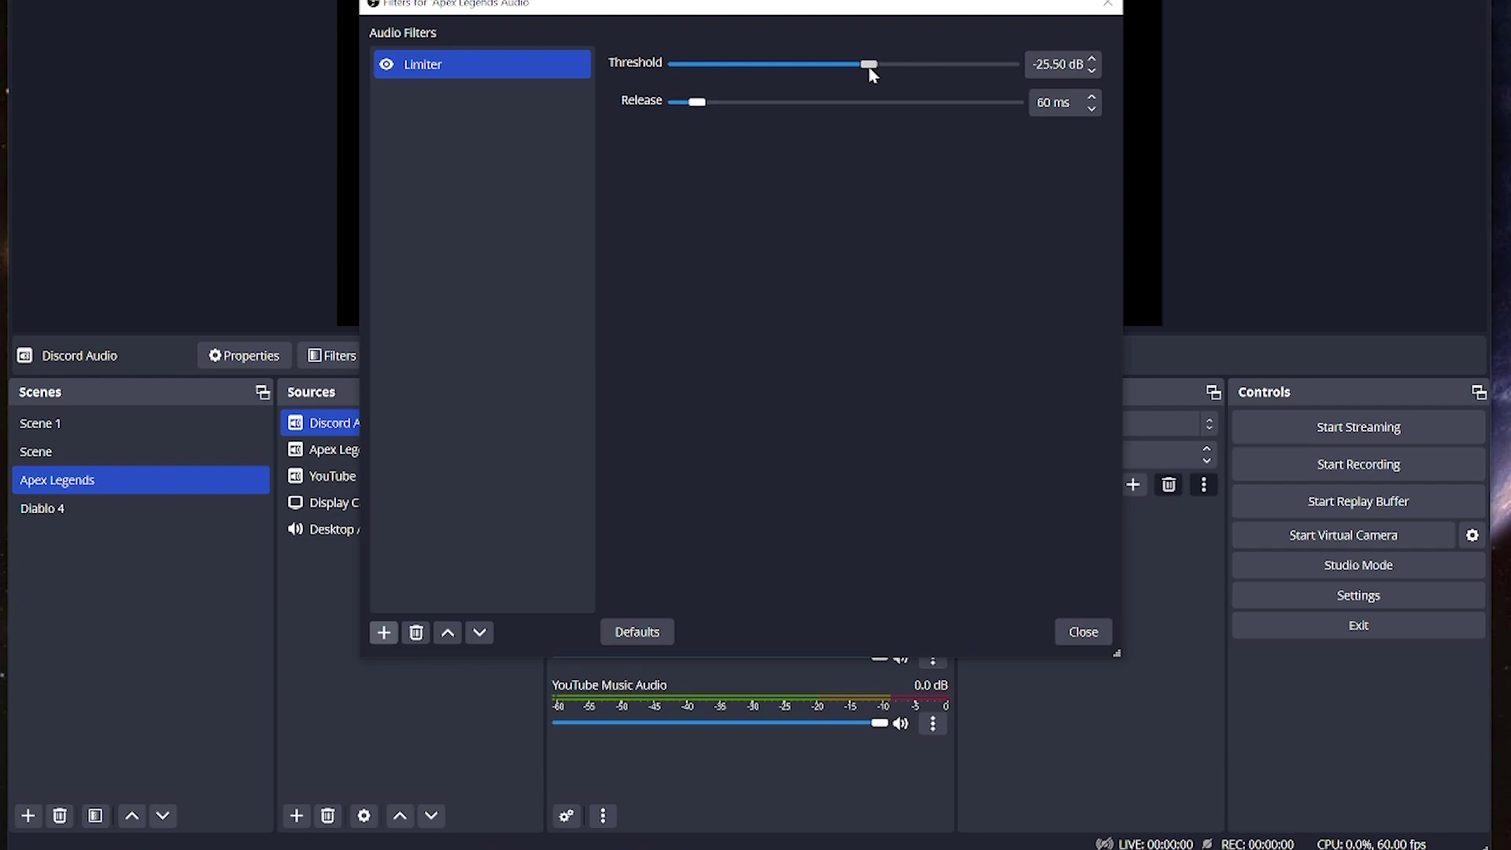
Close and reopen the Apex Legends Audio filters, browsing filter types without adding one
click(1092, 630)
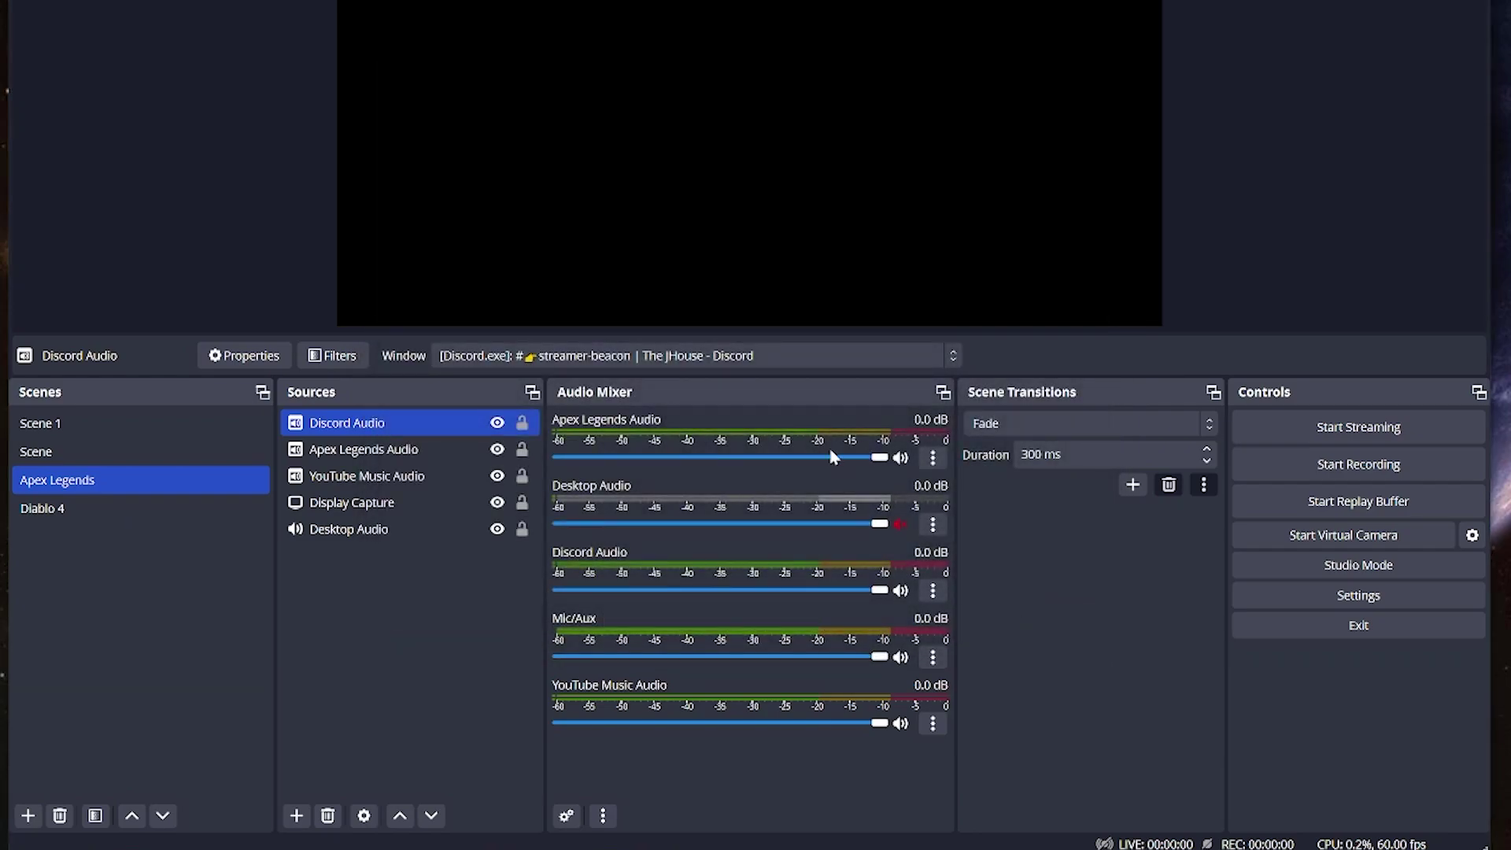
click(933, 457)
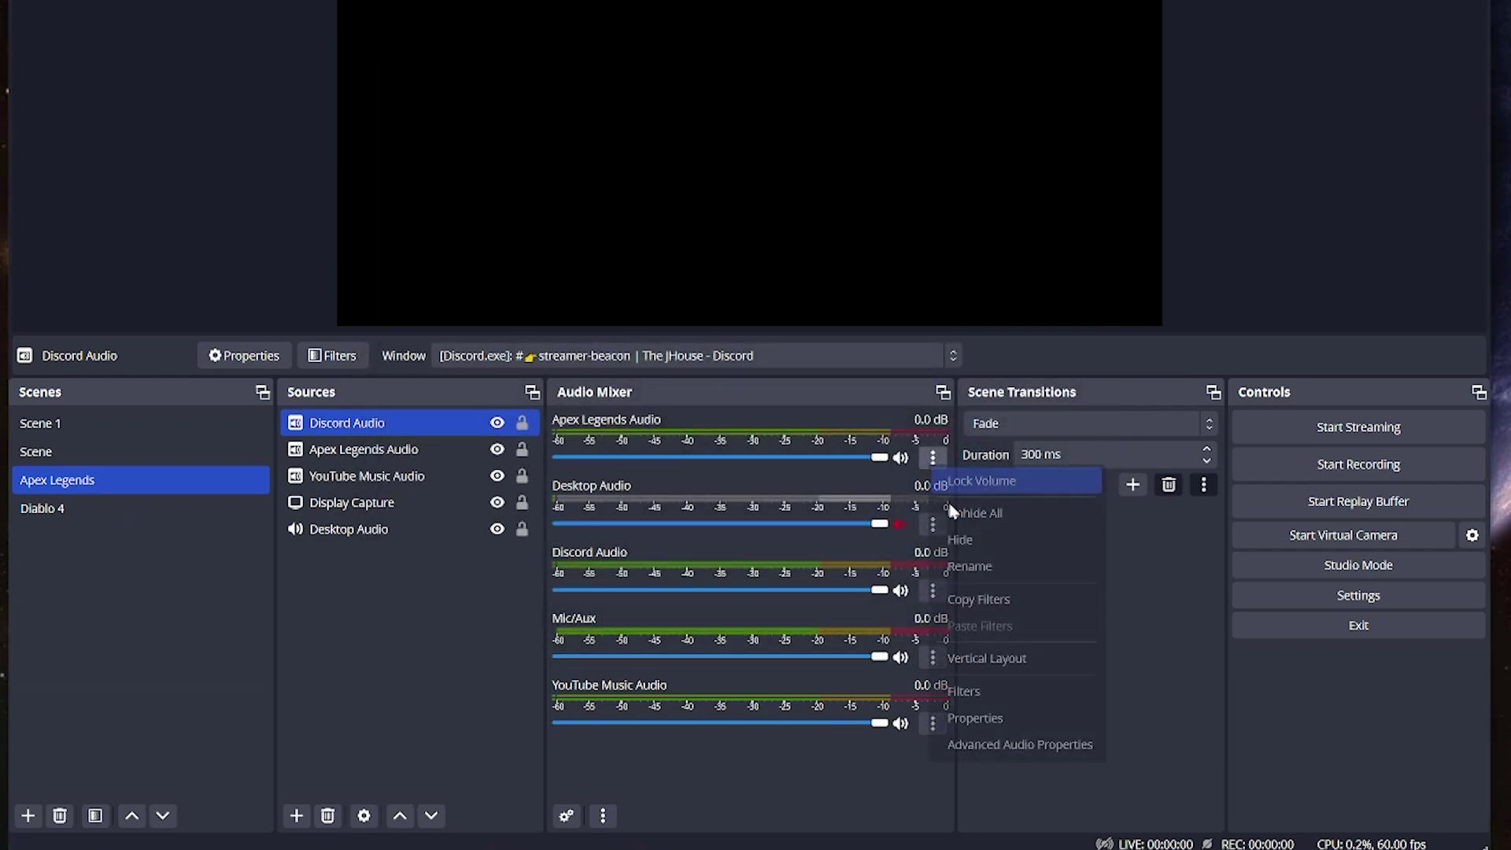
click(986, 698)
click(383, 632)
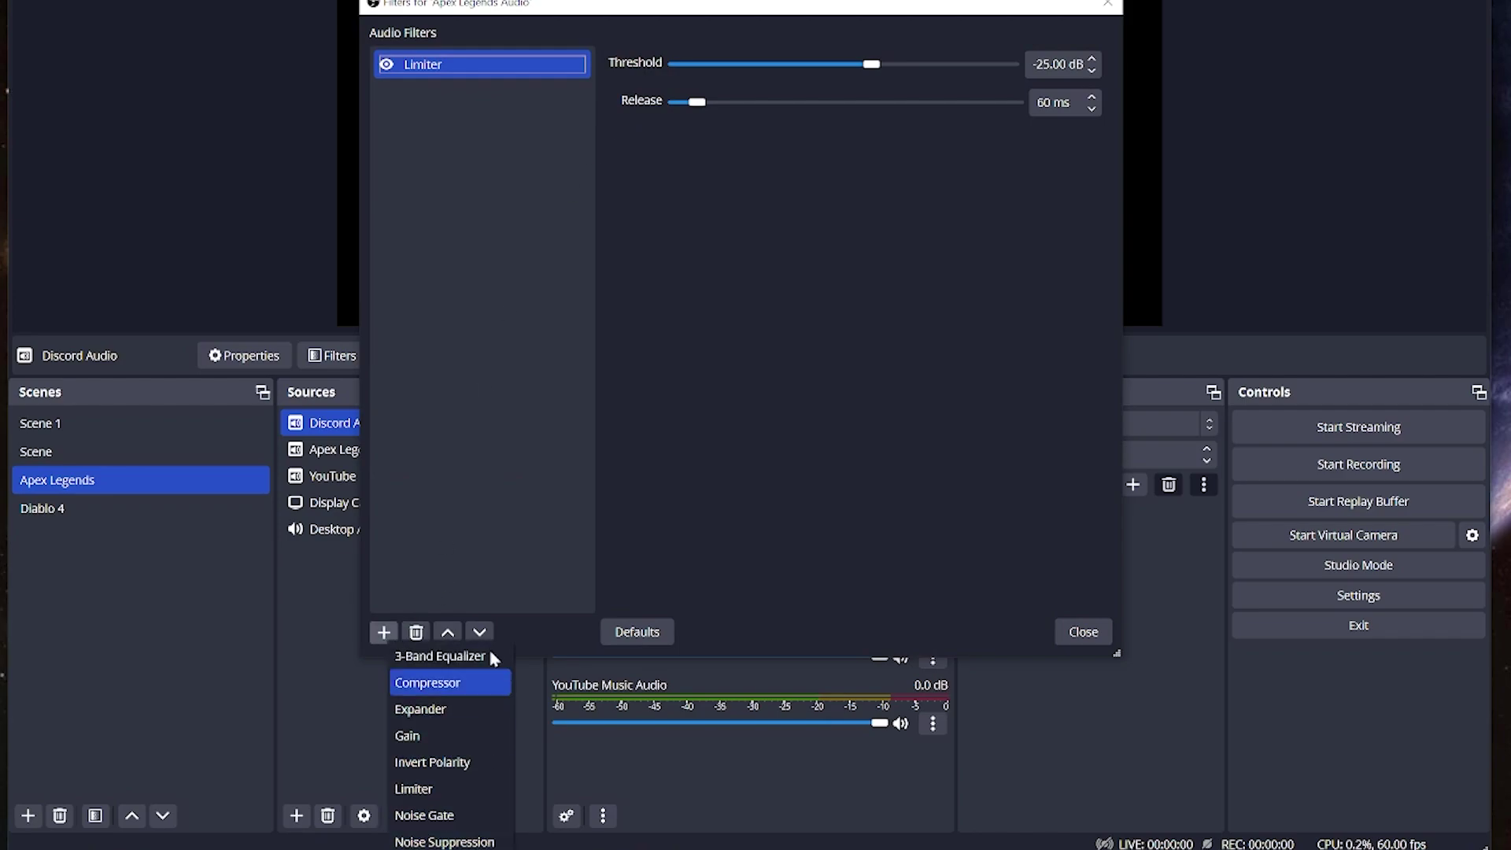
click(1045, 674)
Add a Limiter filter to Discord Audio and bring its threshold down to -10.00 dB
click(1083, 632)
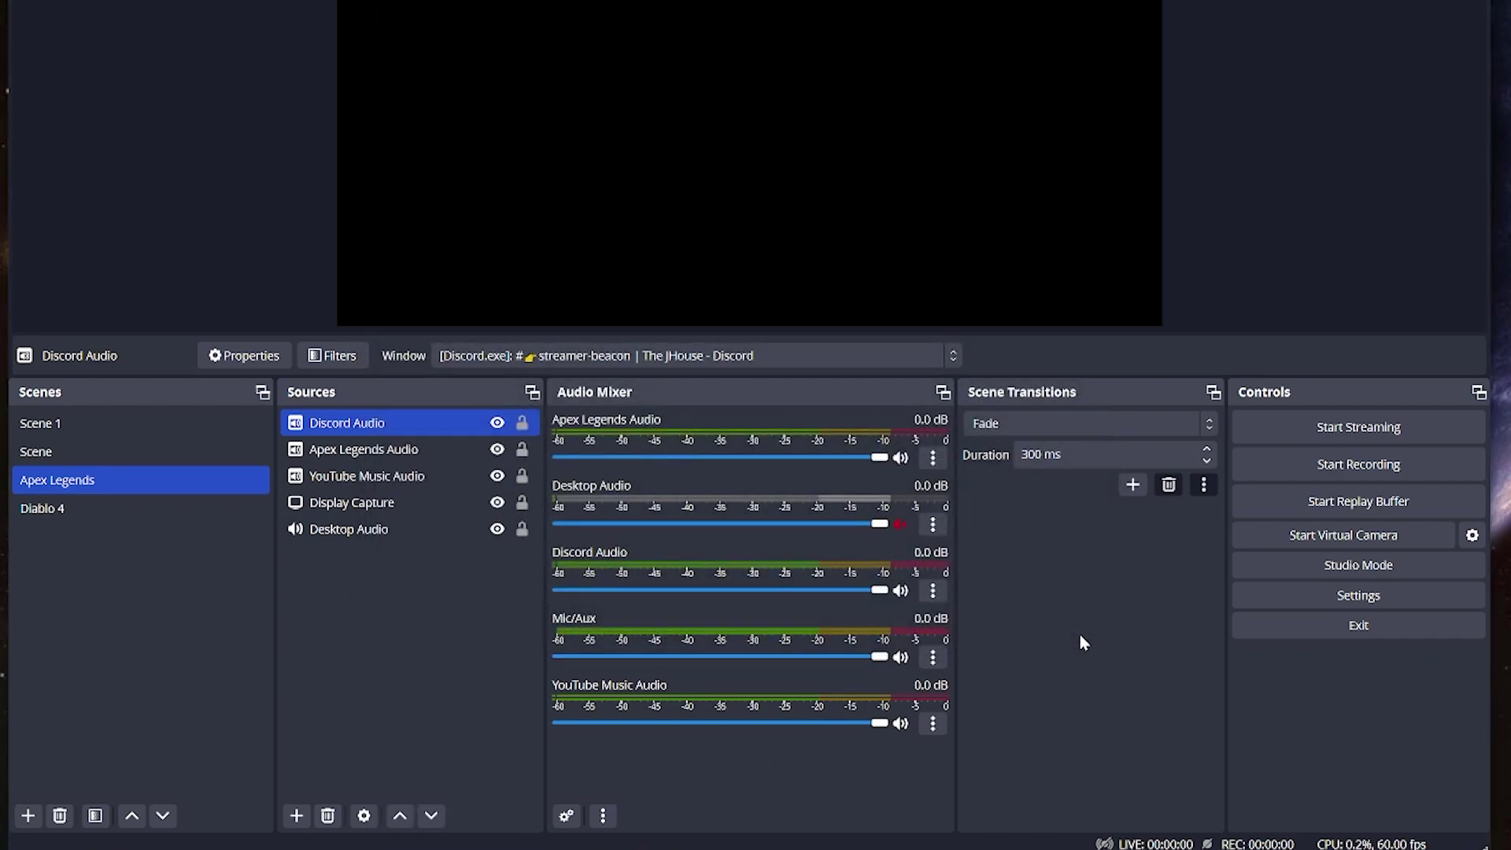
right_click(455, 428)
click(523, 439)
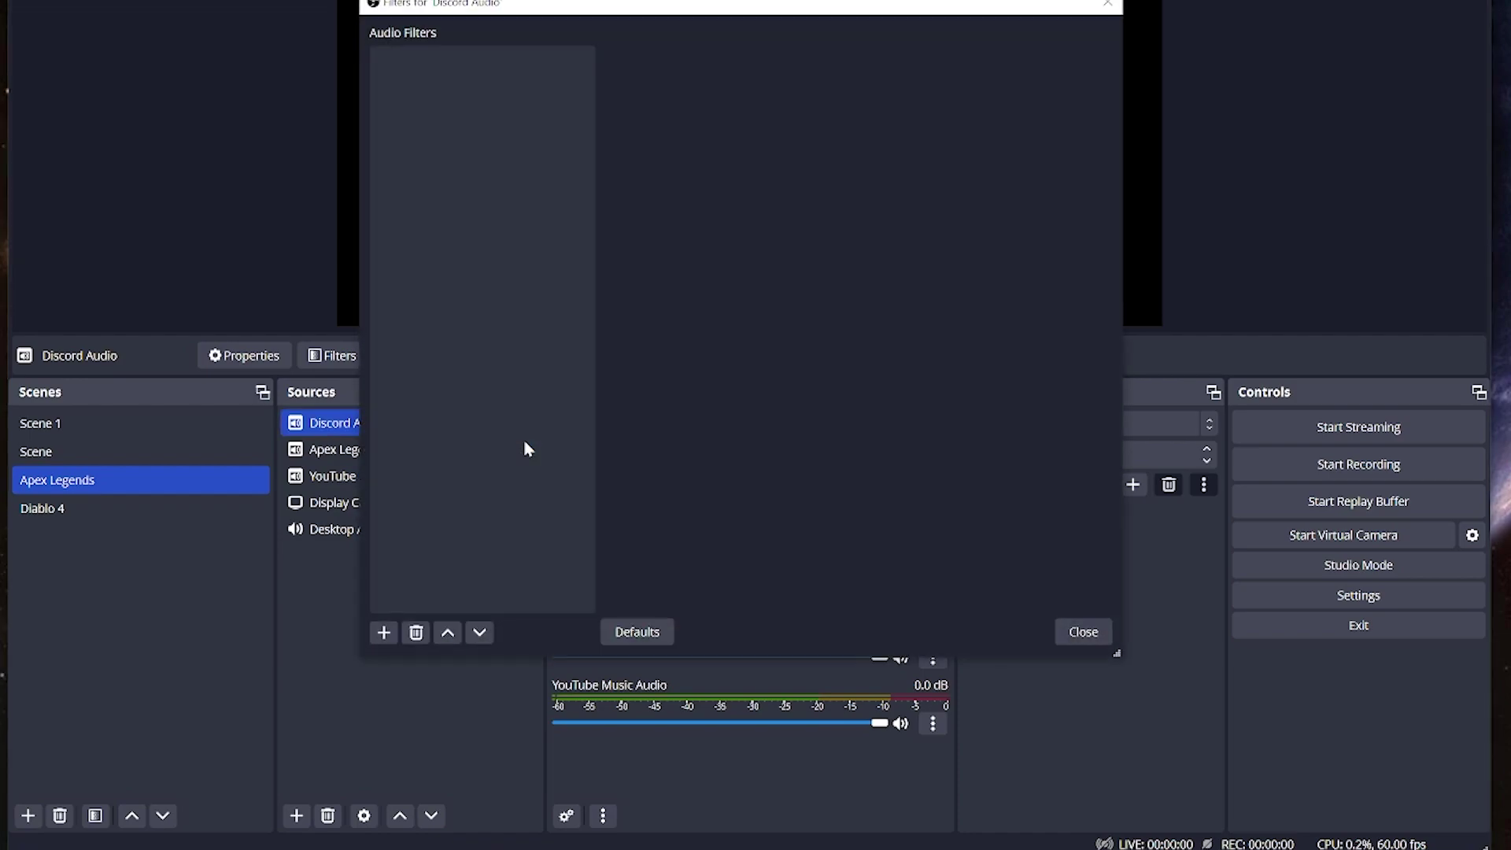
click(384, 632)
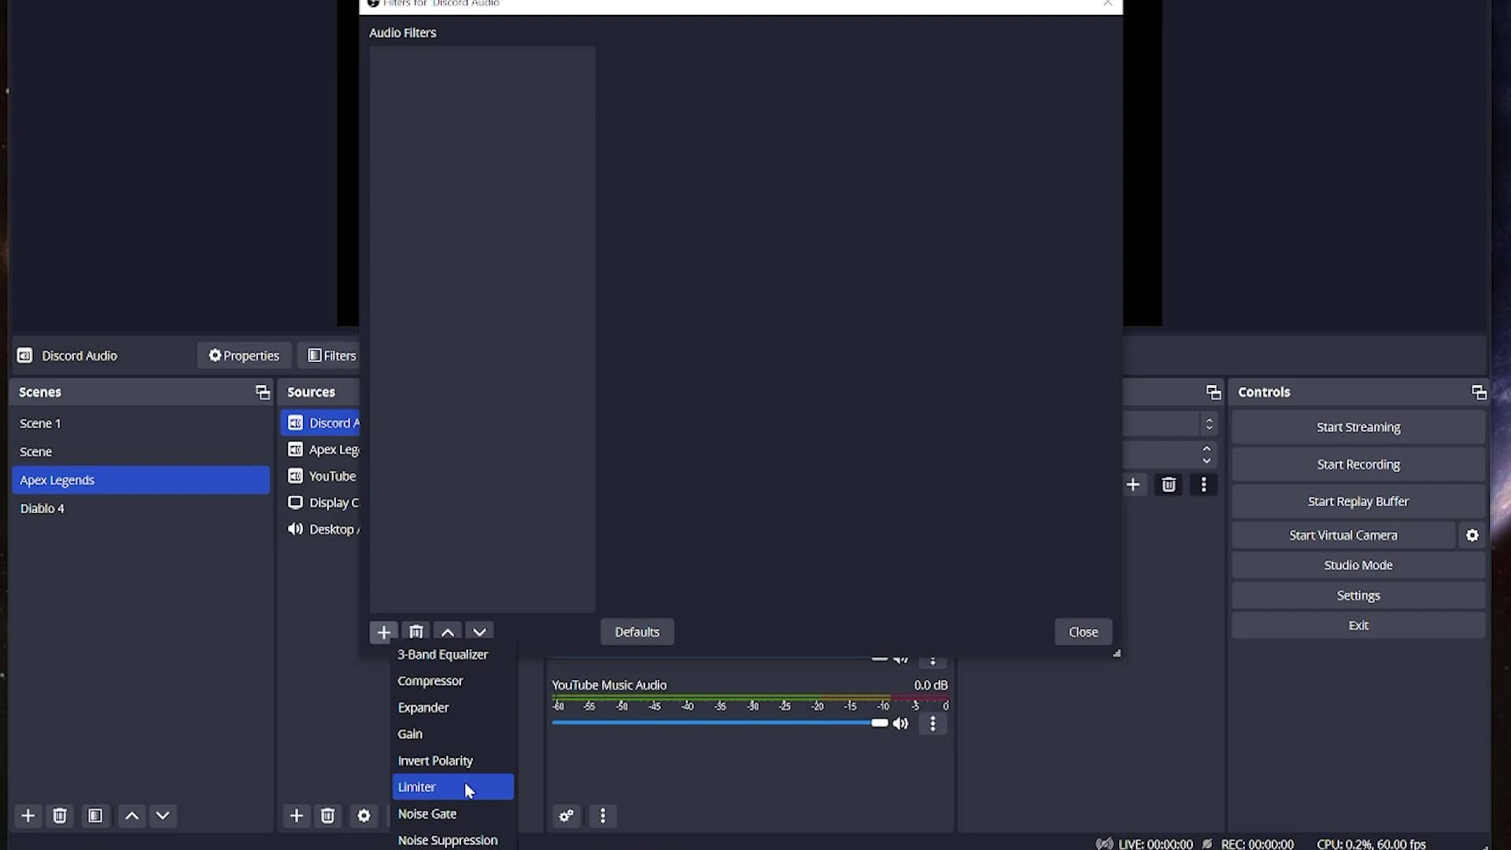
click(460, 785)
click(695, 354)
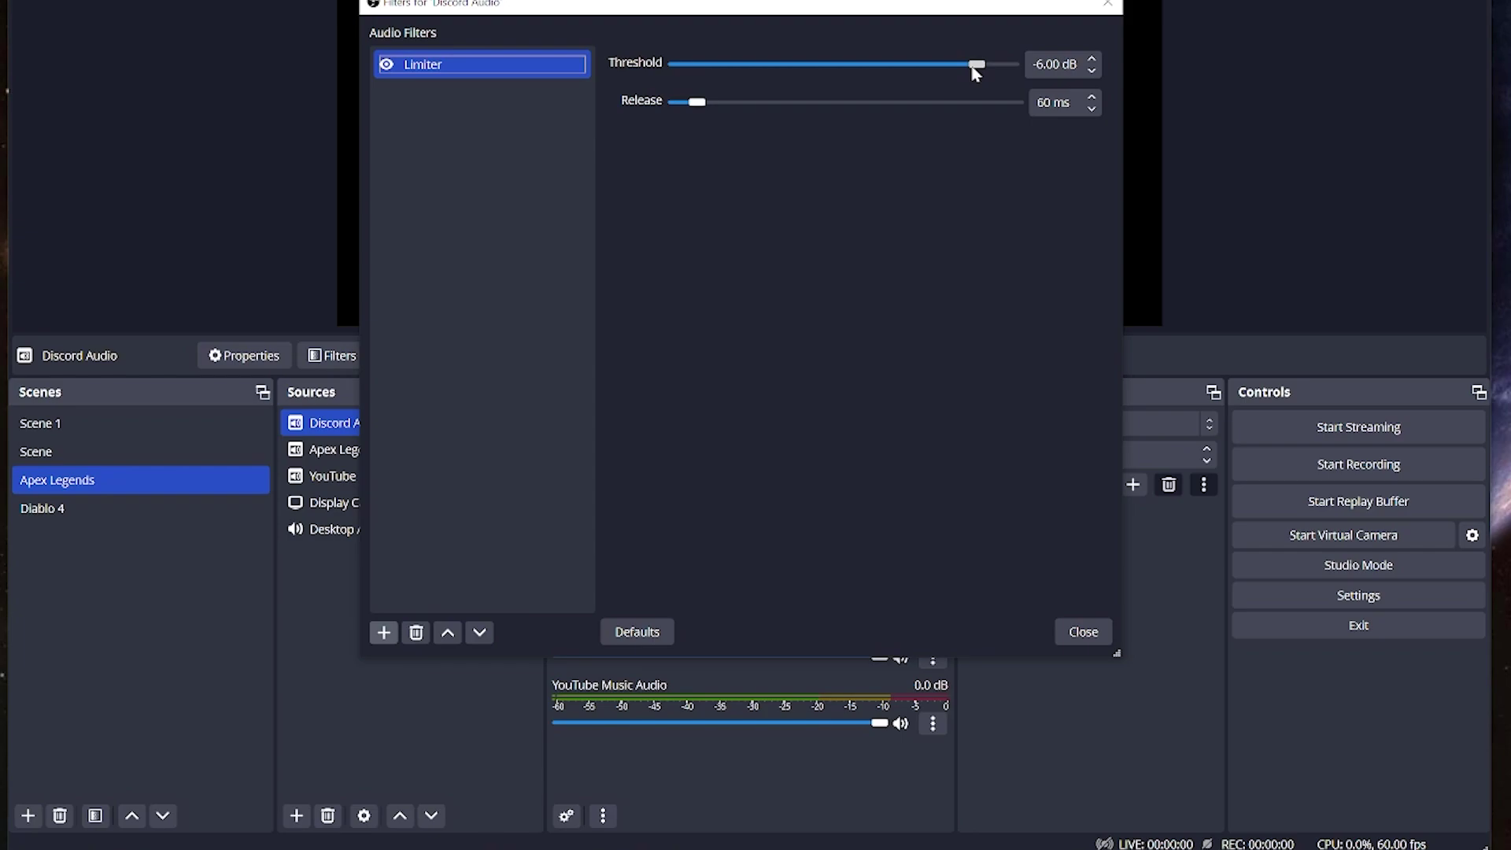
drag(976, 72, 961, 63)
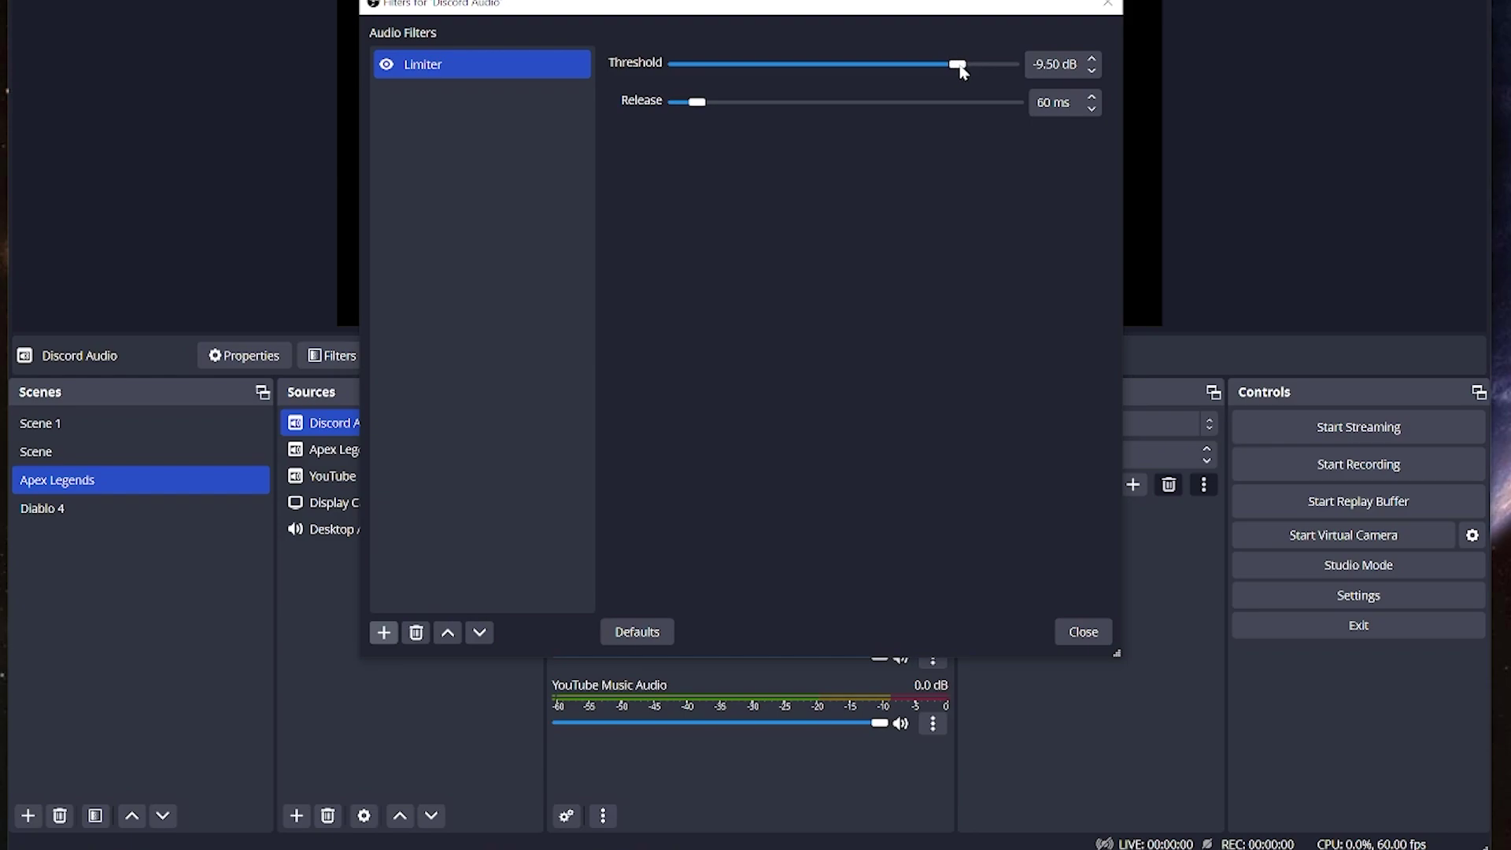
drag(961, 68, 957, 67)
Add a 5.00 dB Gain filter to Discord Audio and move it above the Limiter
click(383, 637)
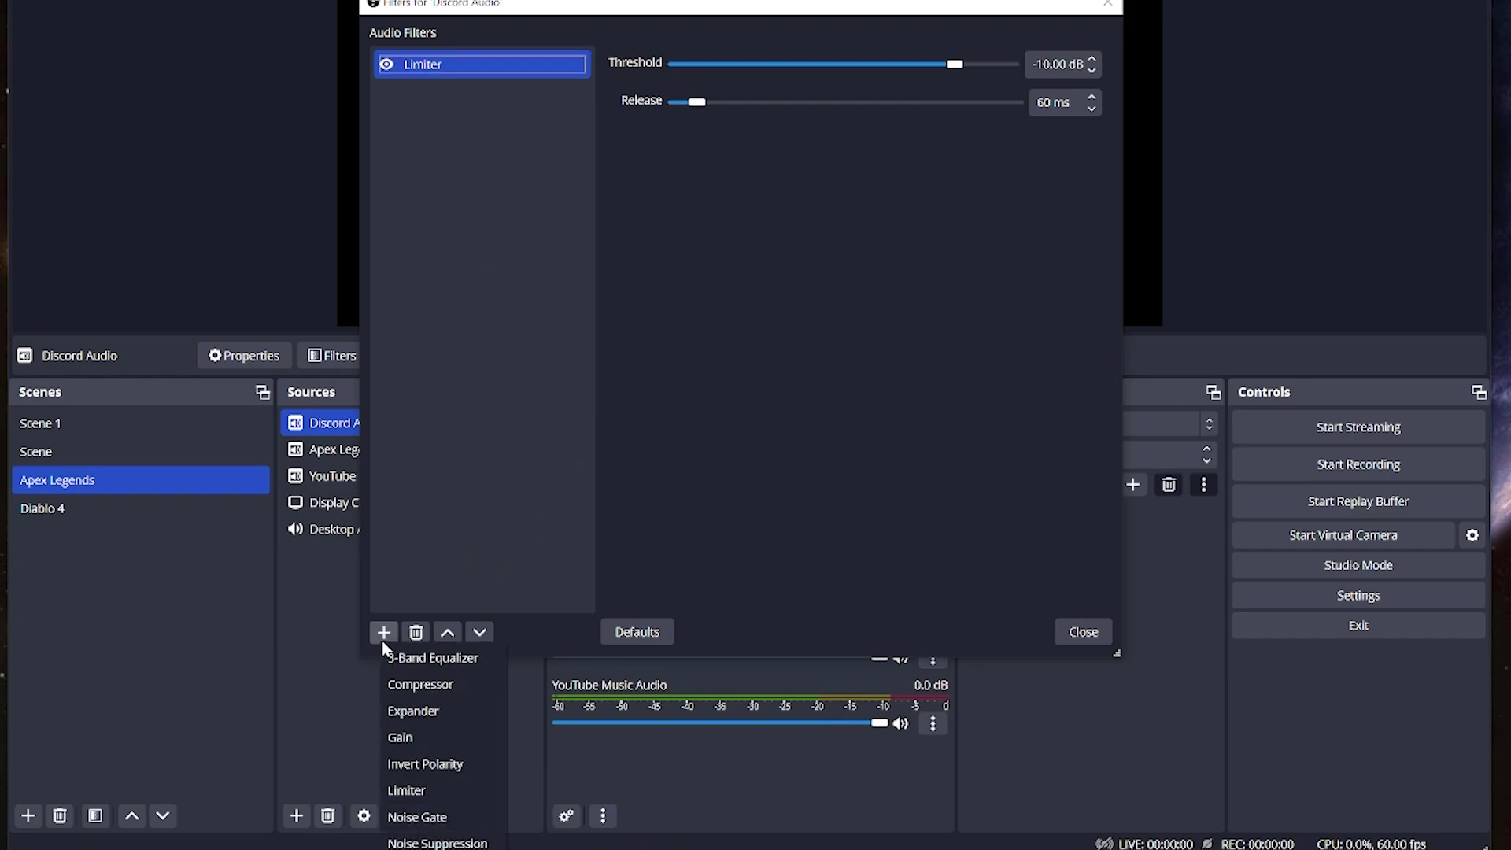
click(445, 730)
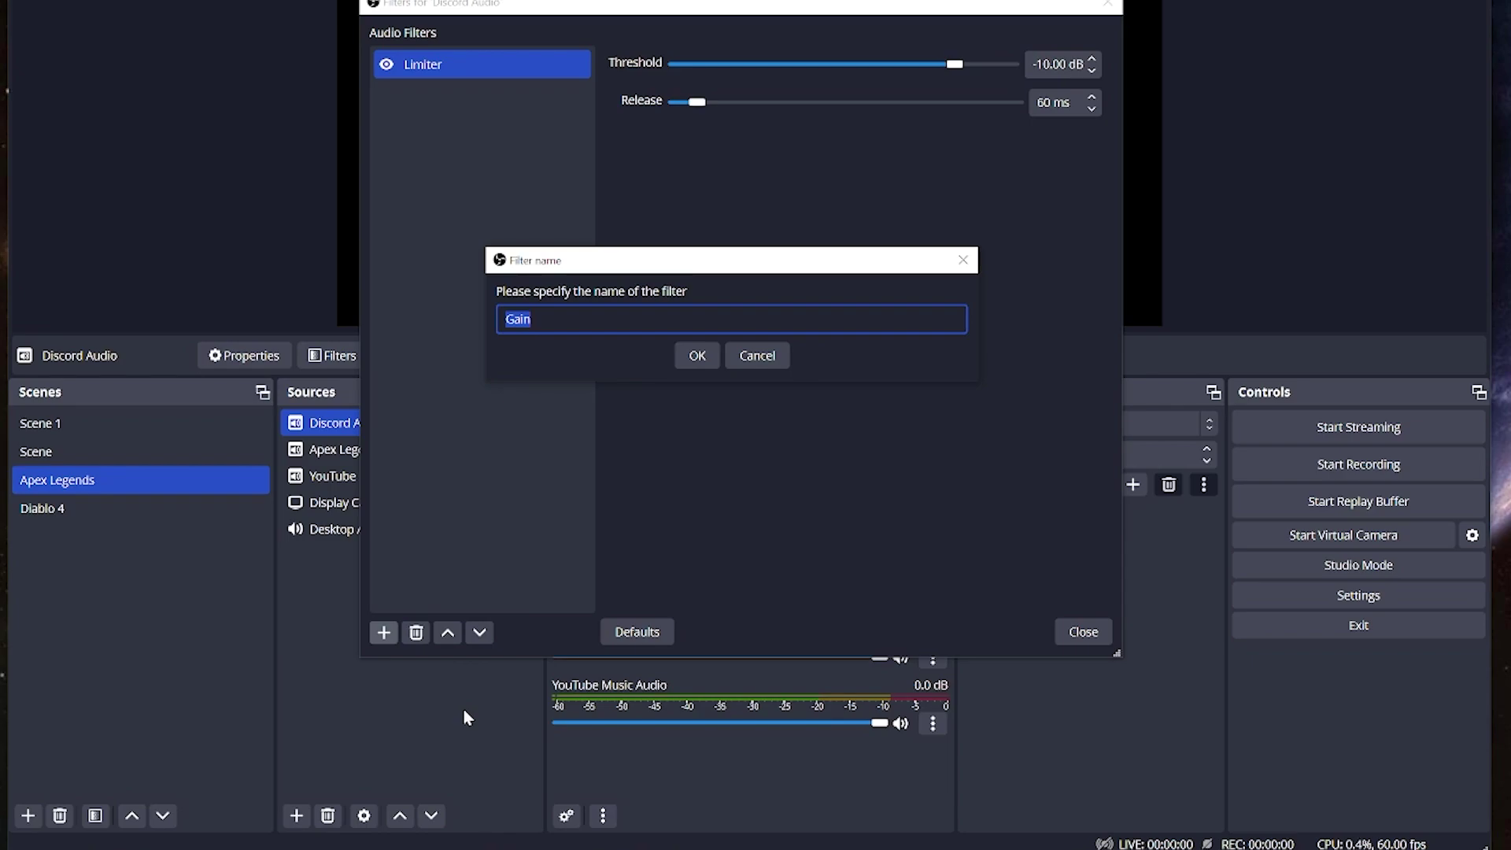
click(697, 356)
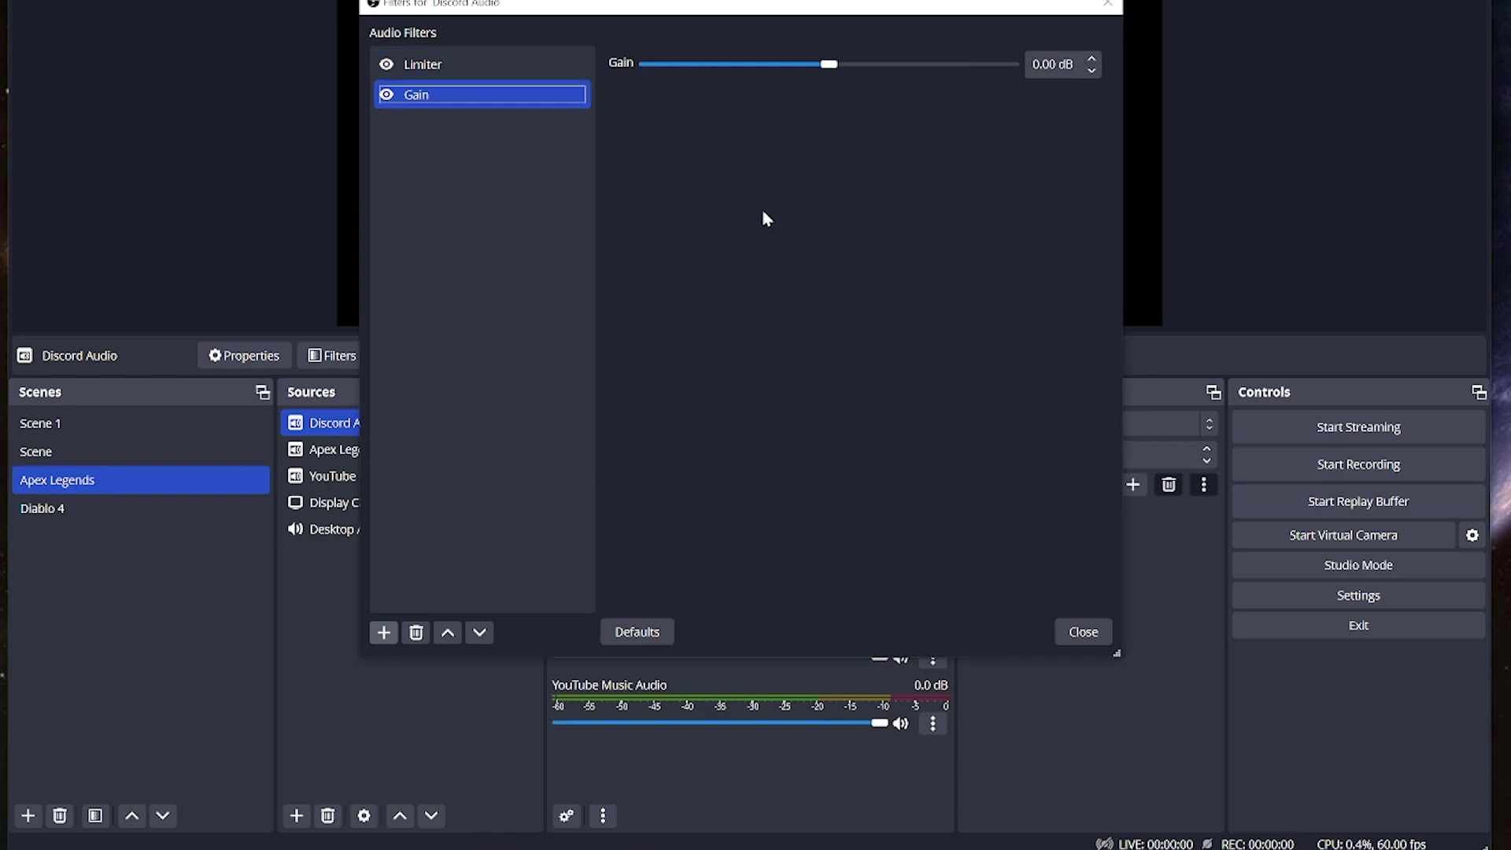
drag(827, 72, 863, 69)
click(447, 633)
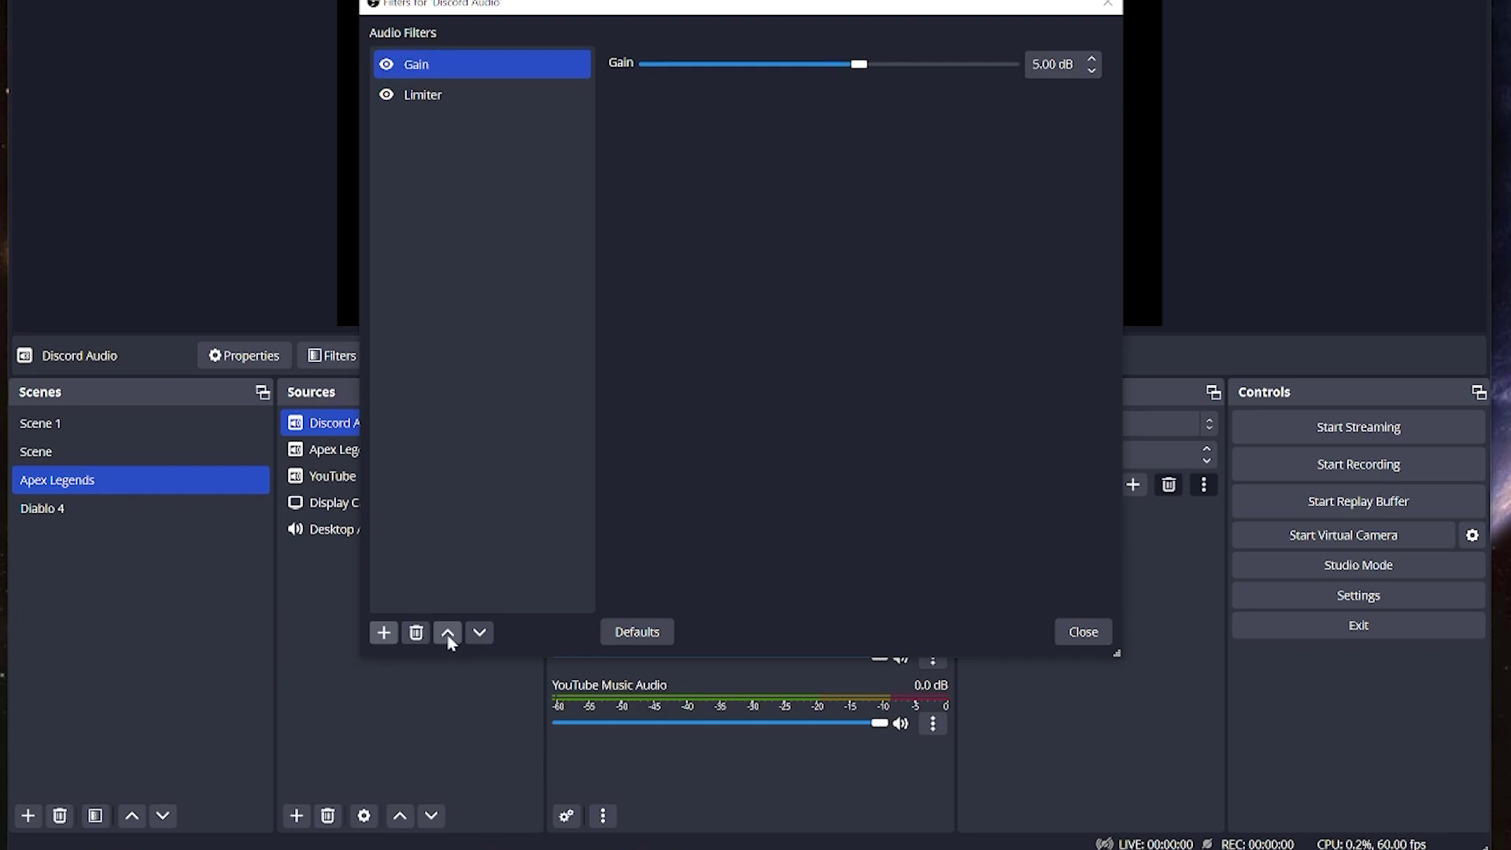
click(388, 633)
Add a Discord Audio Compressor at 4.00:1 ratio and -20.30 dB threshold, then close the filters
click(431, 675)
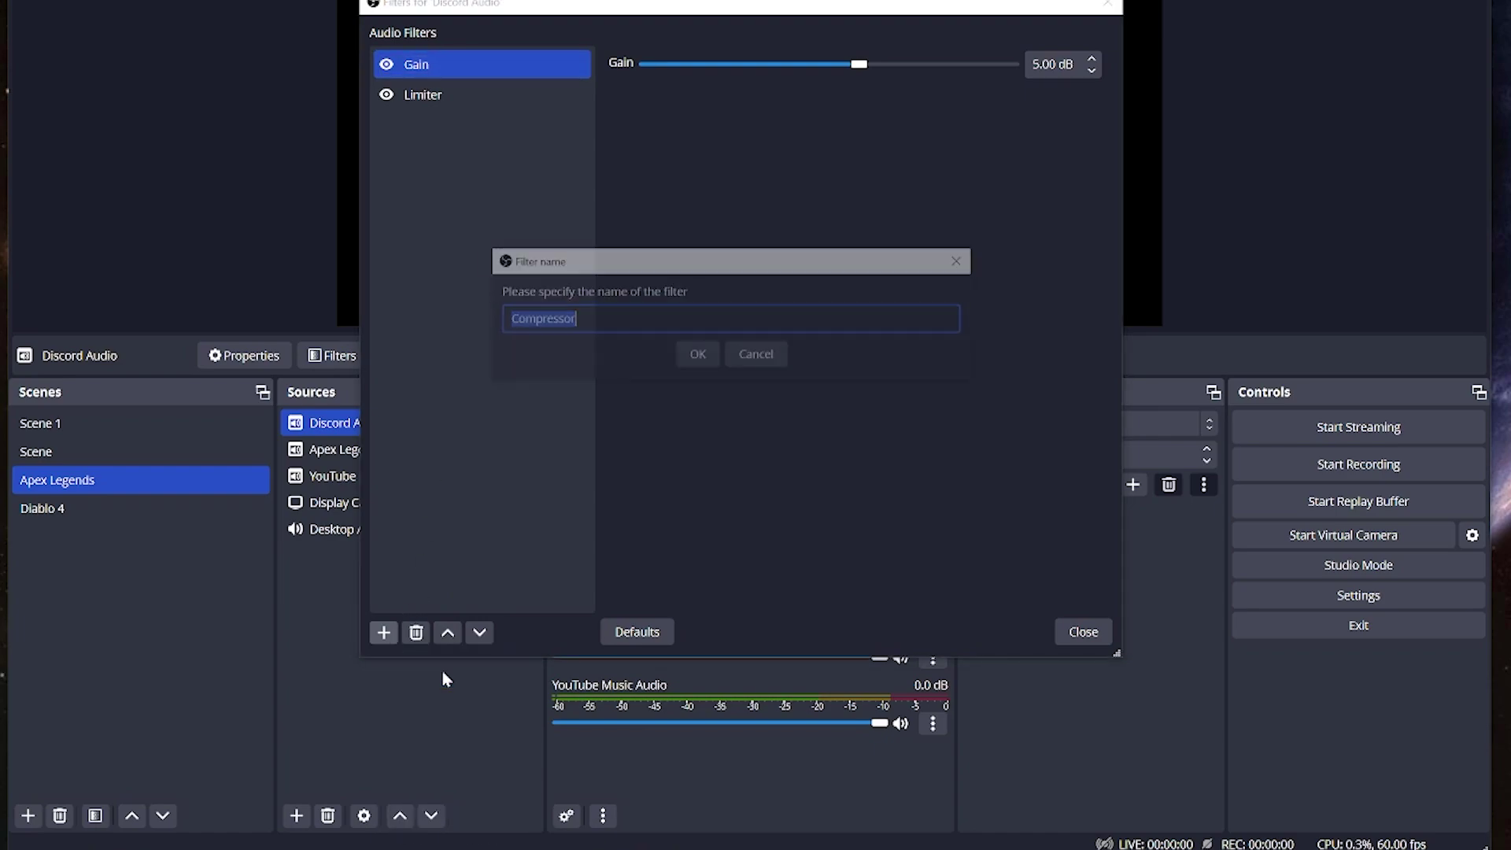
click(695, 358)
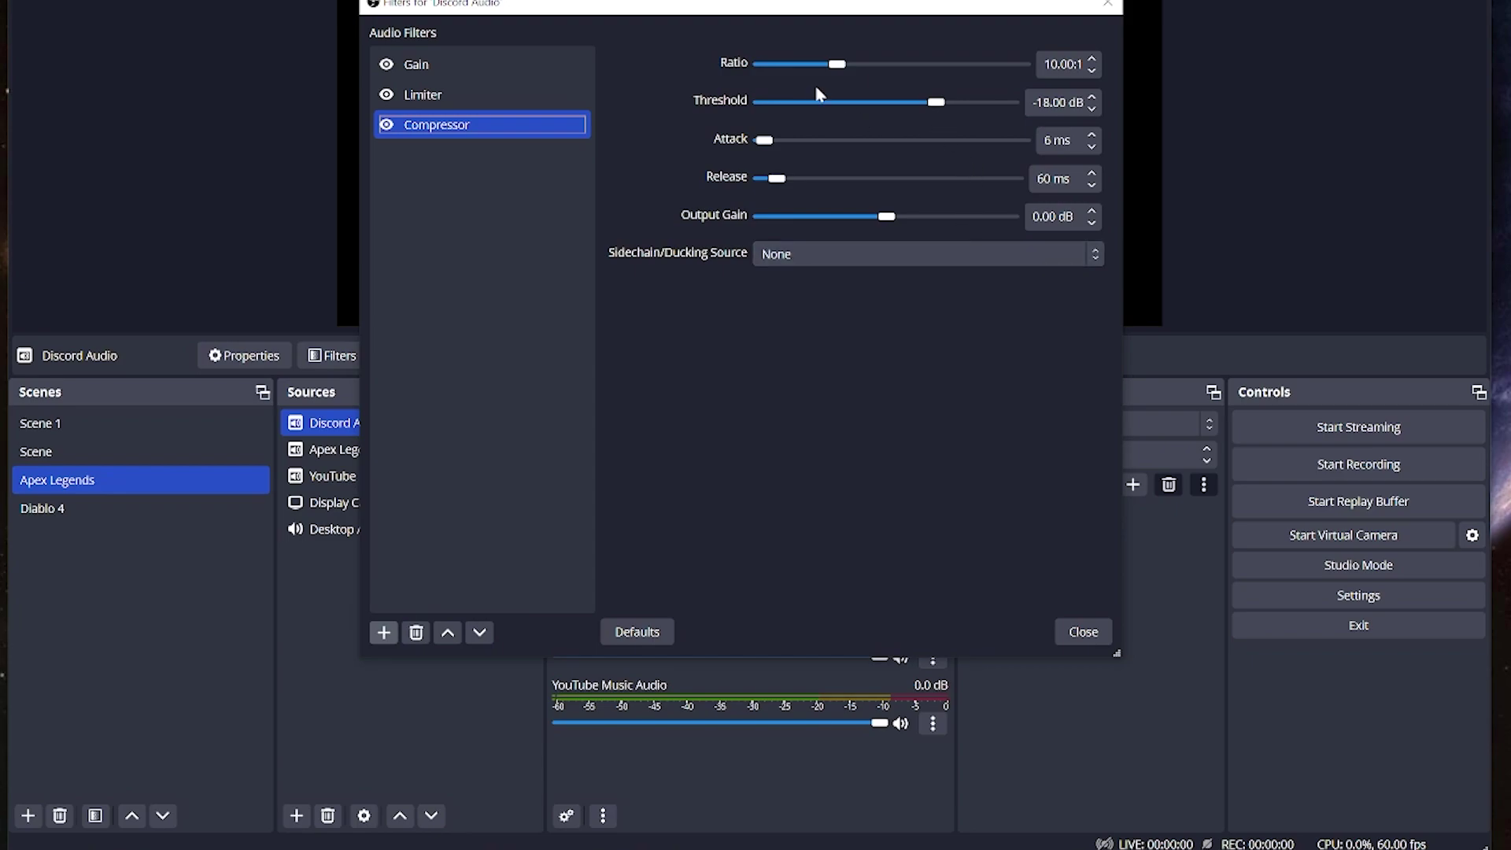
drag(841, 71, 790, 77)
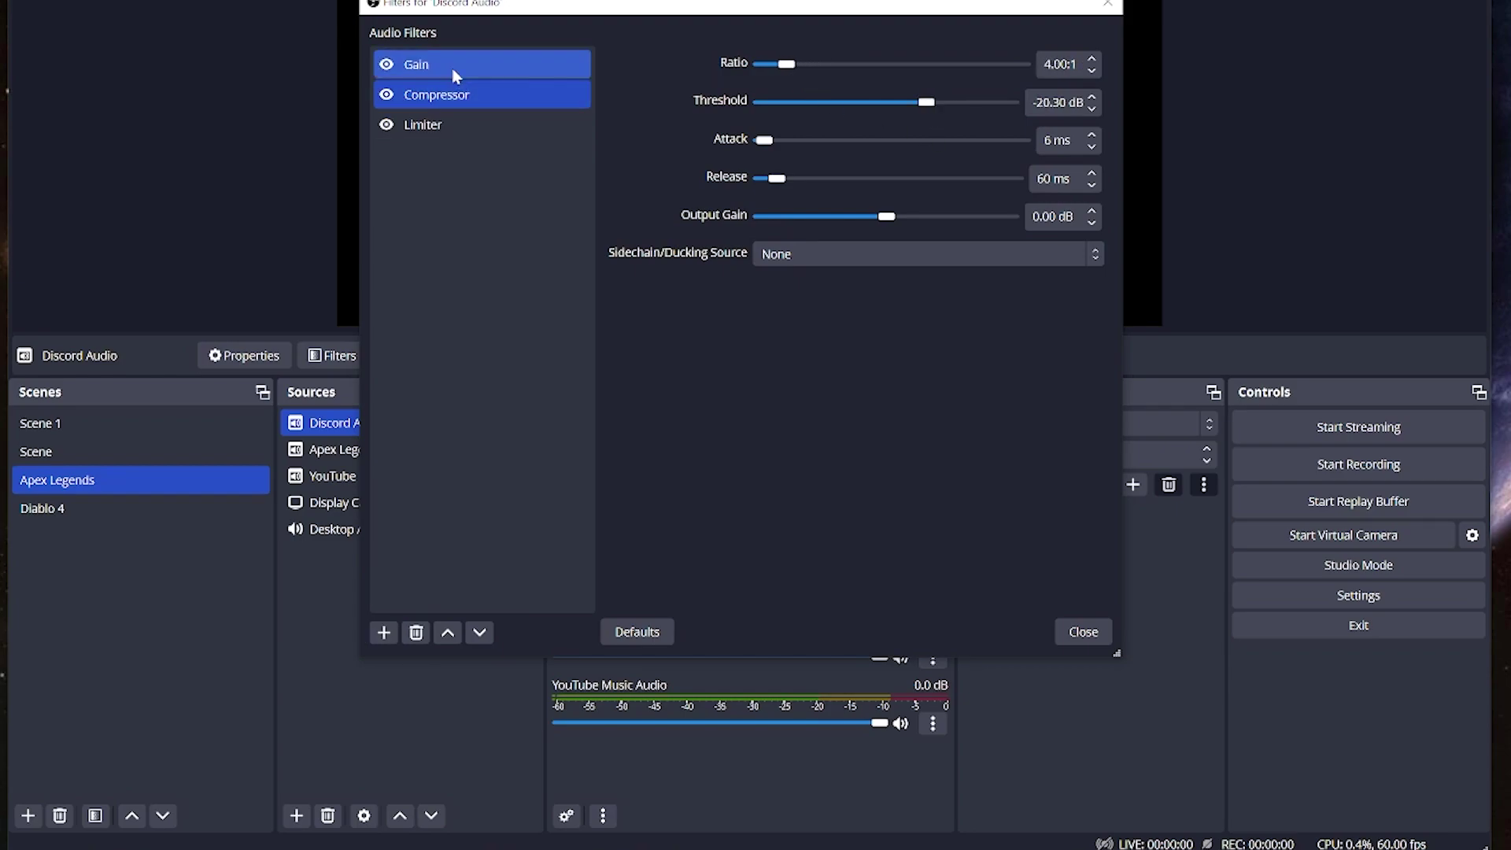
click(455, 68)
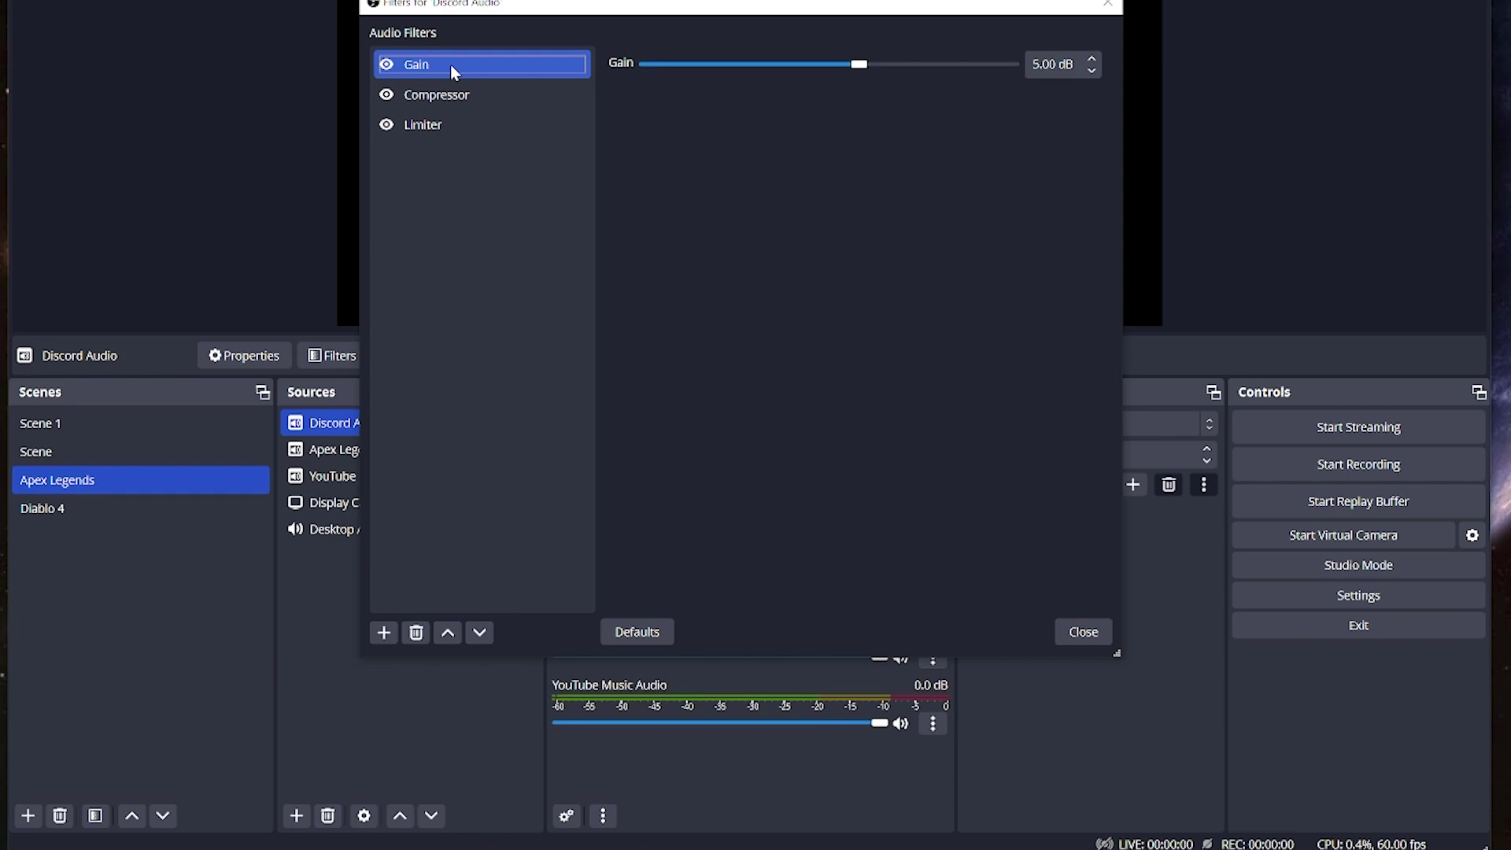
click(426, 96)
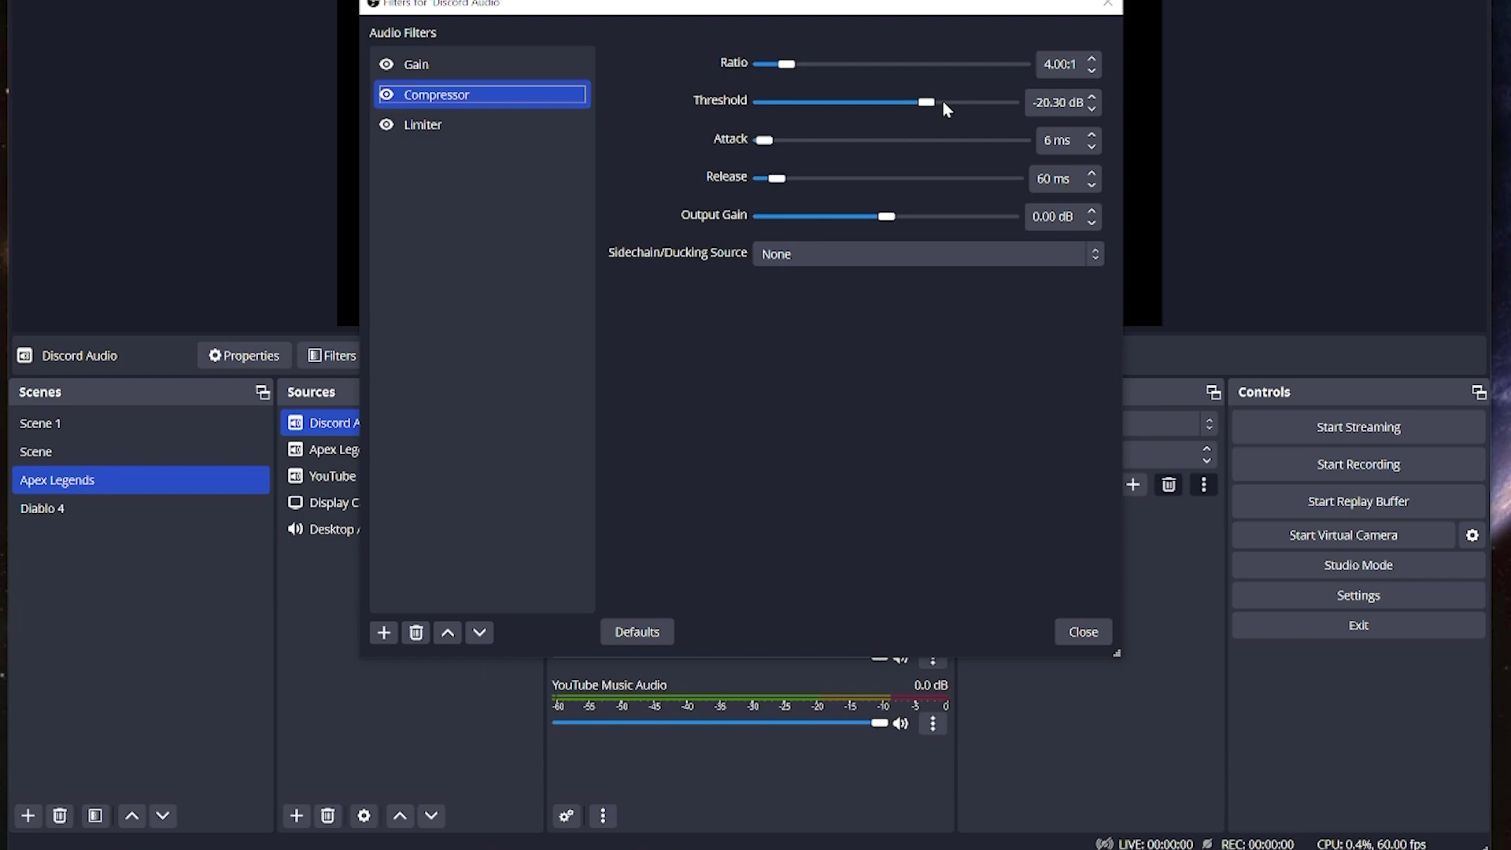
click(383, 632)
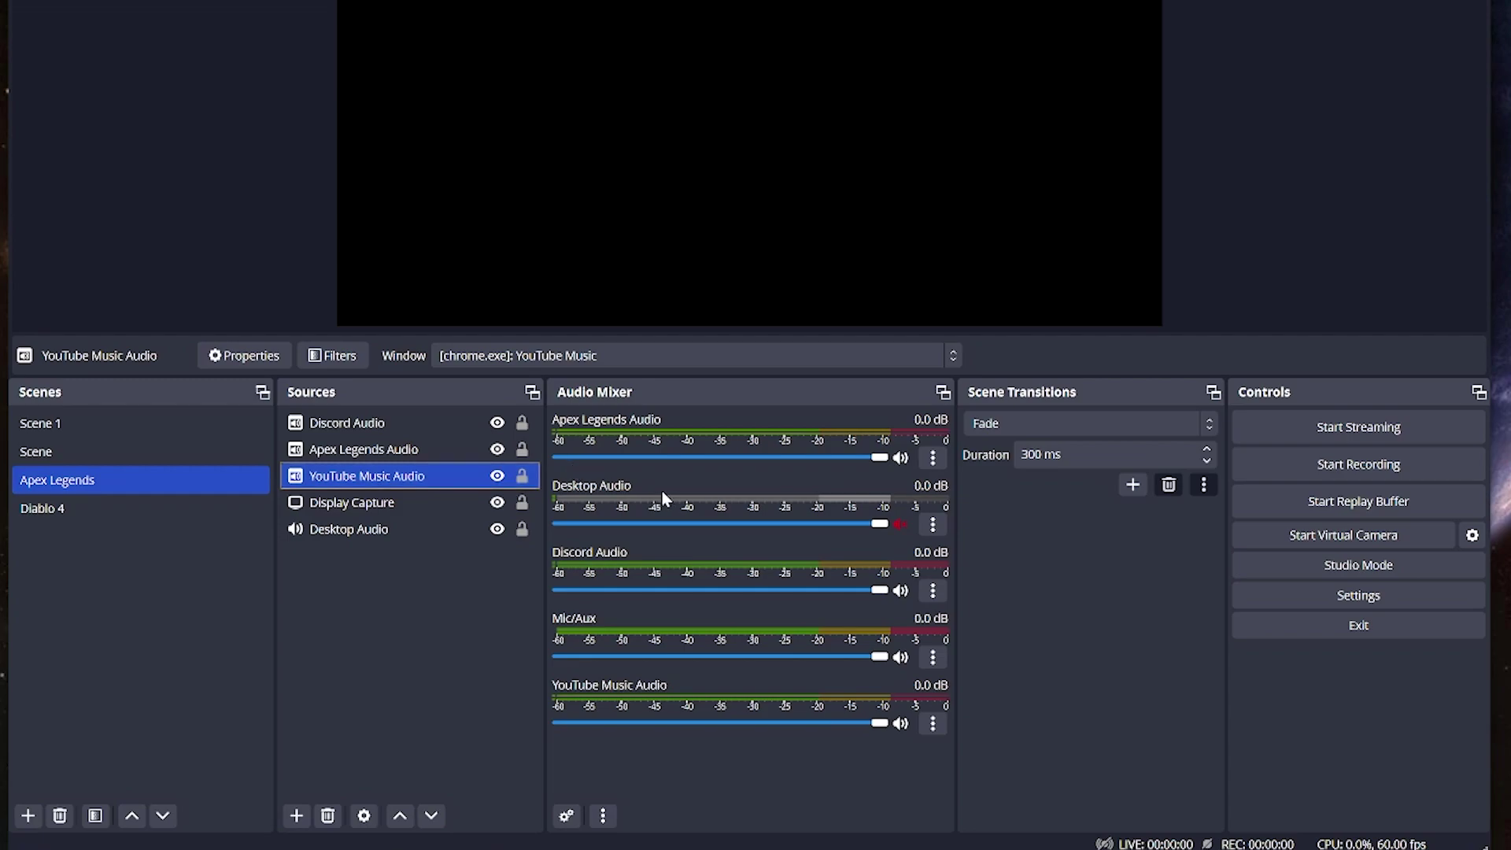
Add a Limiter to YouTube Music Audio at -25.00 dB threshold and move the filters window aside
right_click(455, 480)
click(532, 442)
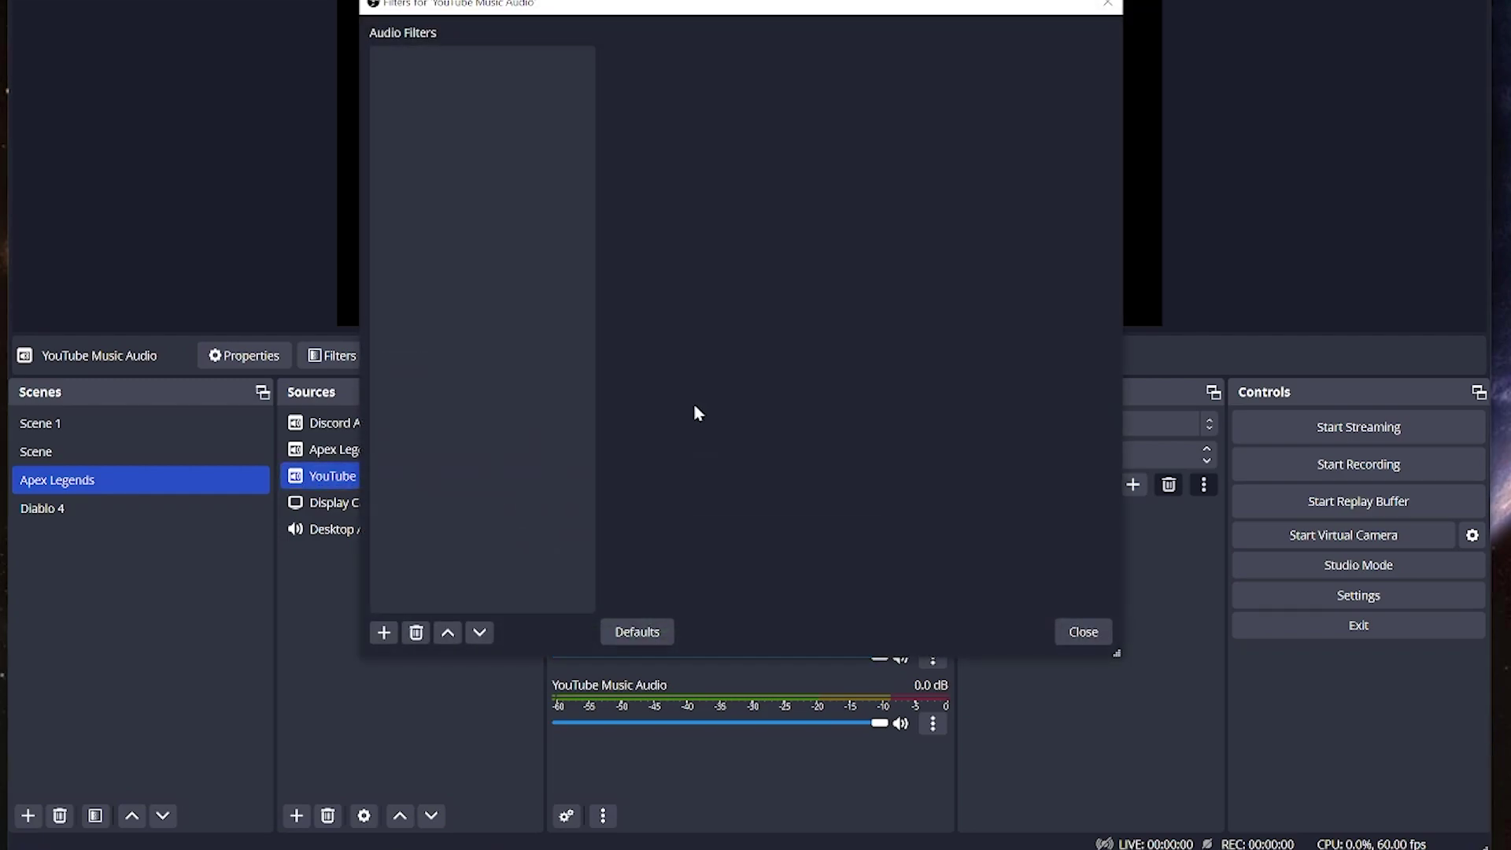
click(384, 632)
click(438, 784)
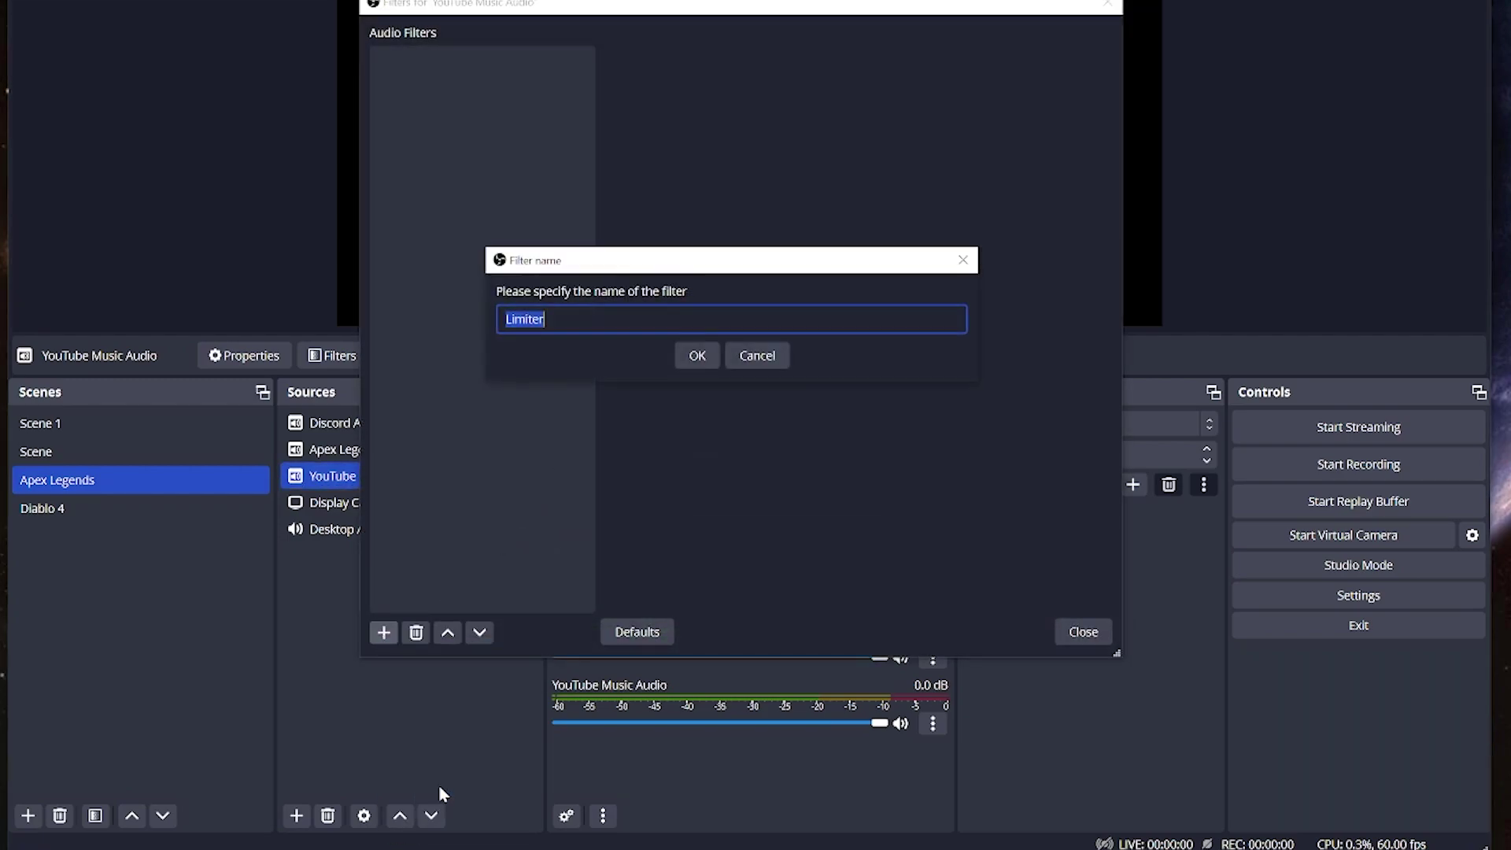
click(701, 356)
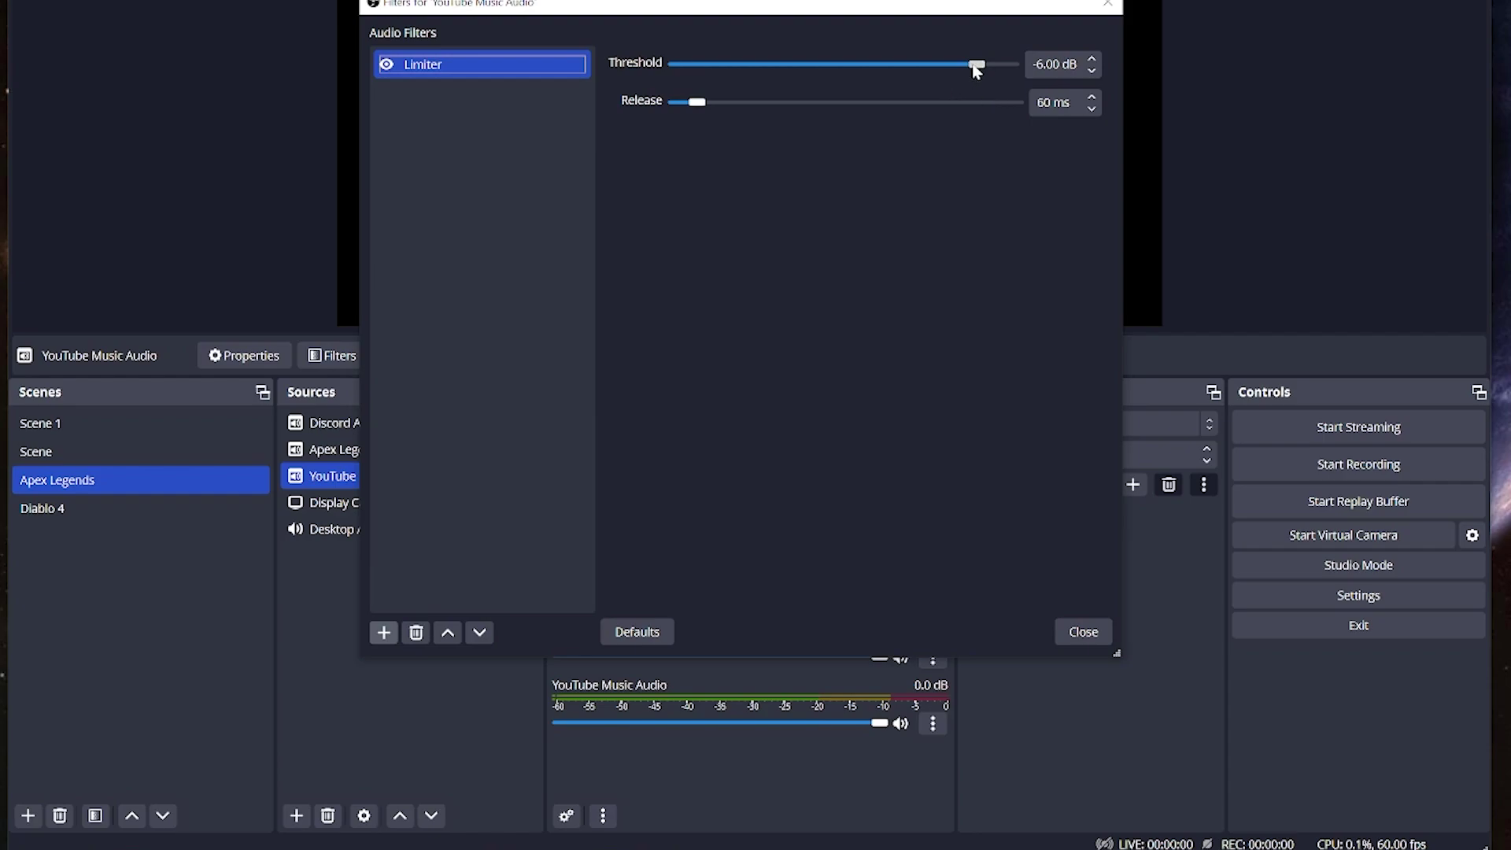
drag(975, 71, 843, 65)
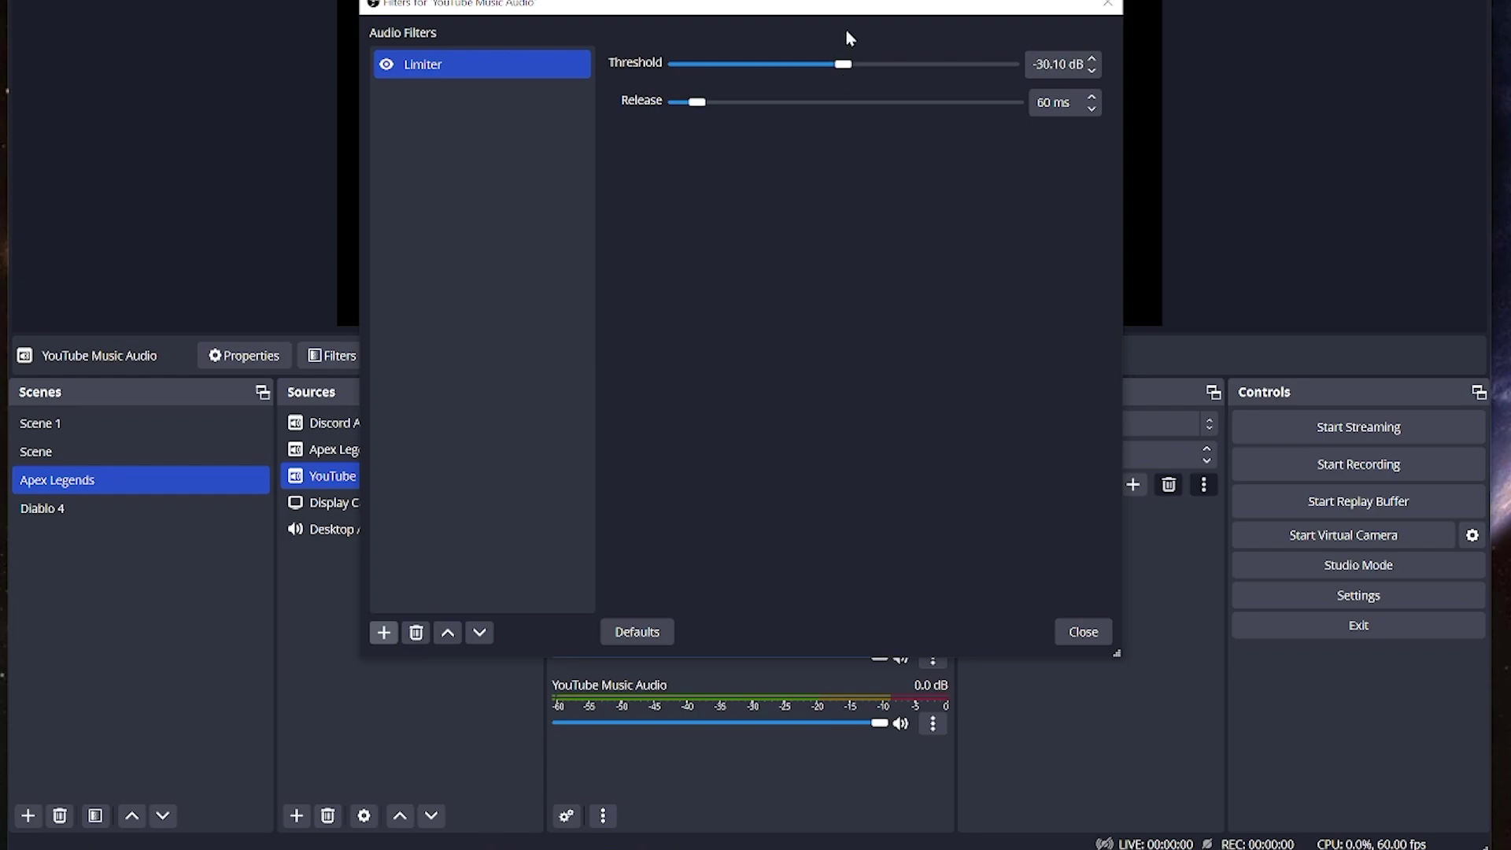
drag(850, 10, 1187, 3)
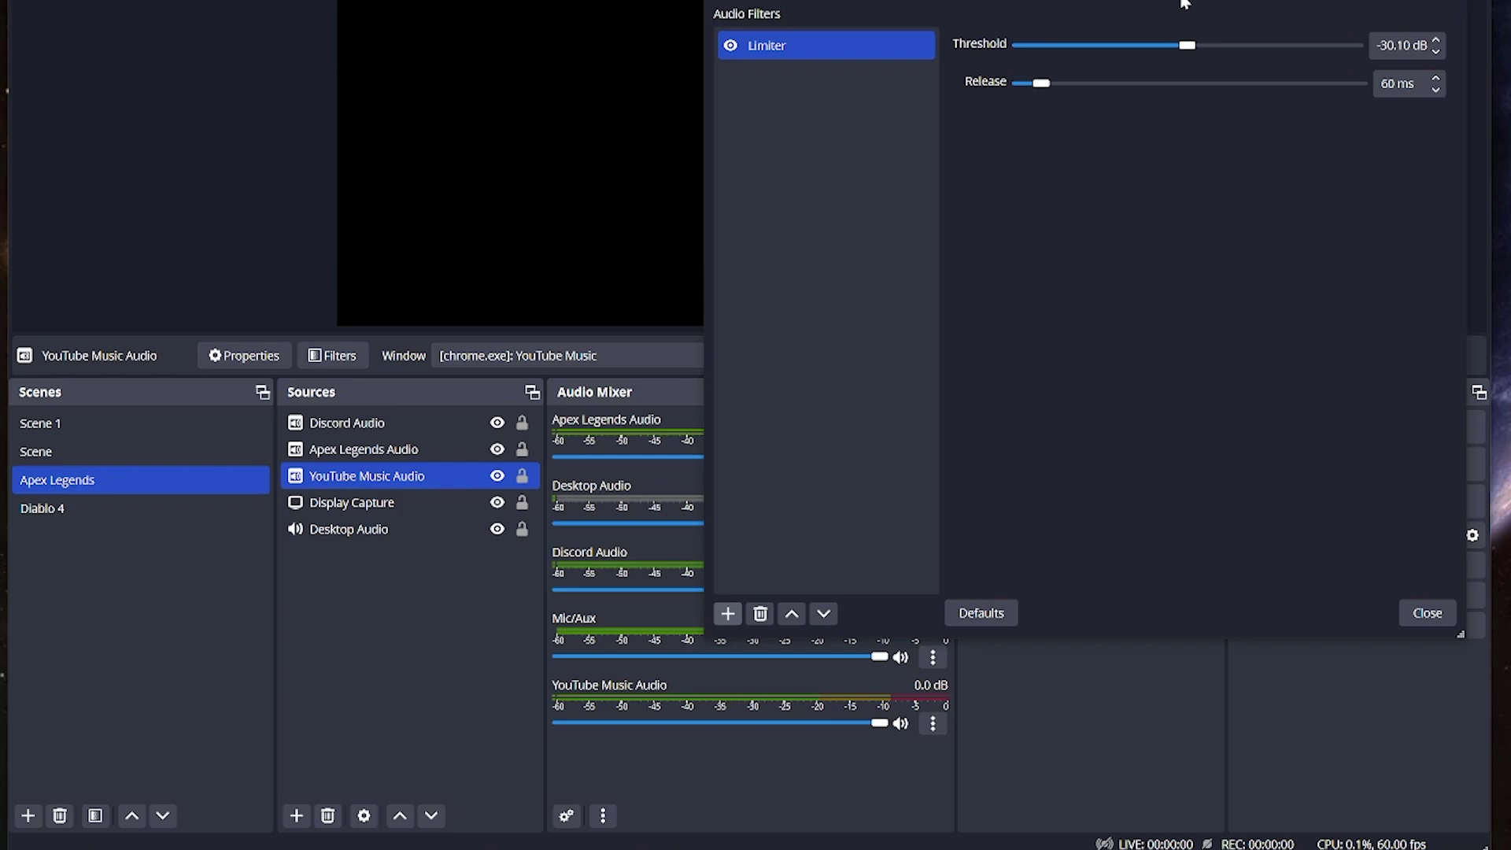
drag(1184, 3, 1031, 33)
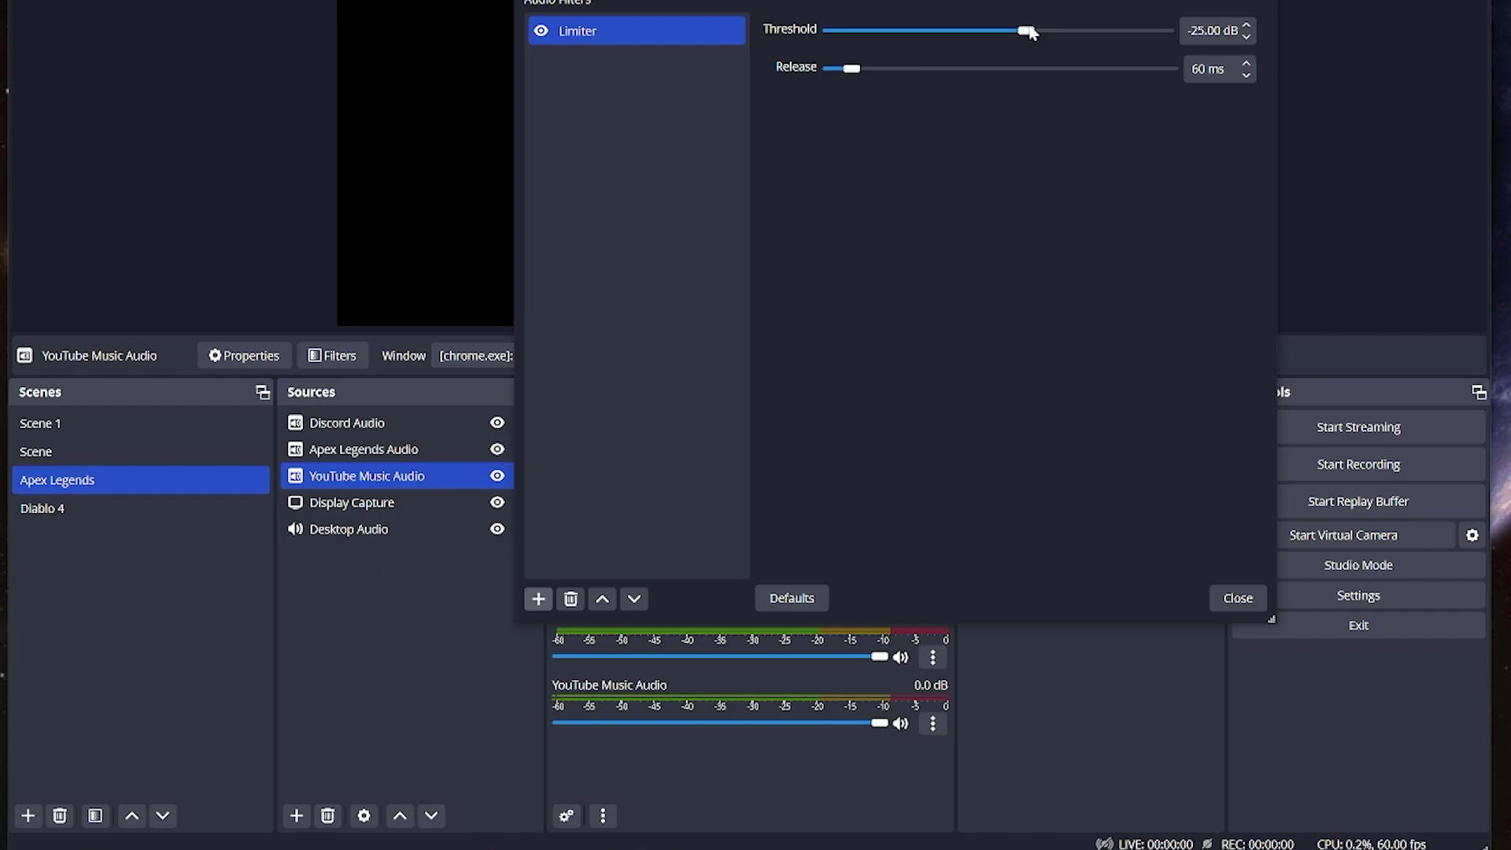